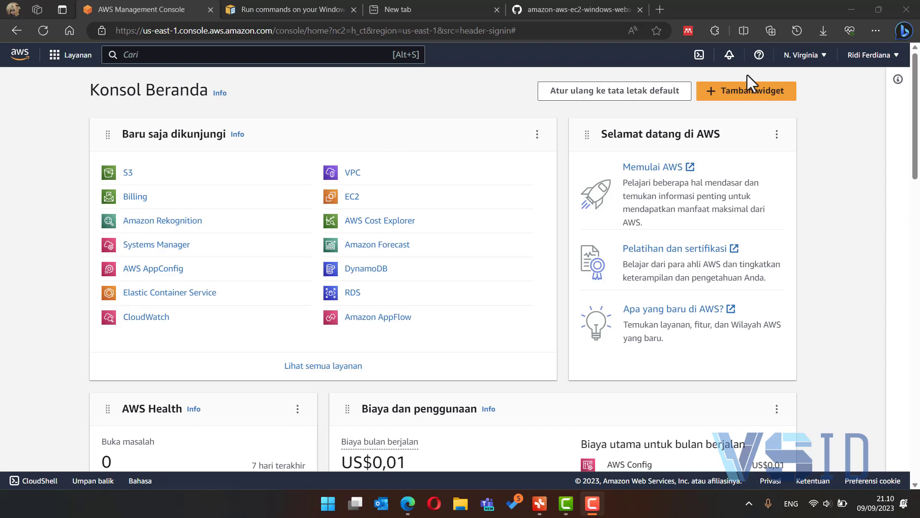
# - Switch the console region to Asia Pacific (Jakarta) and open the EC2 service
pyautogui.click(810, 55)
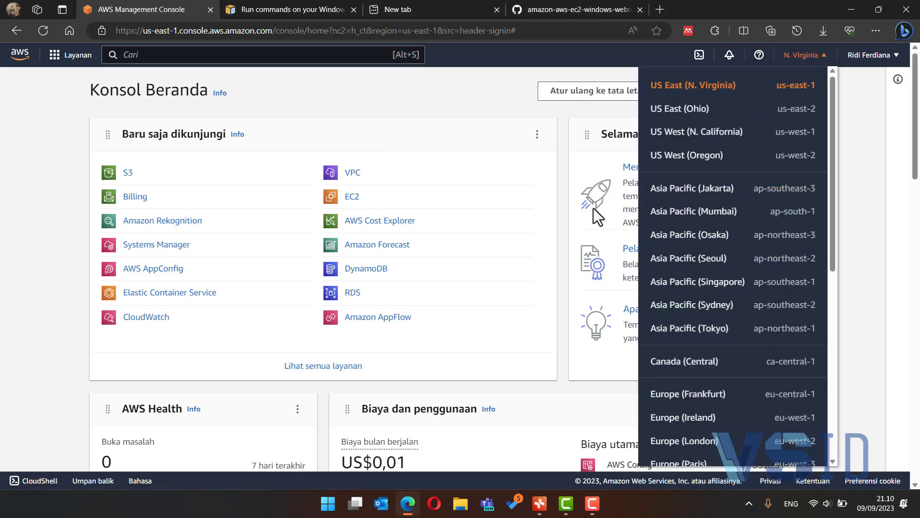
pyautogui.click(700, 191)
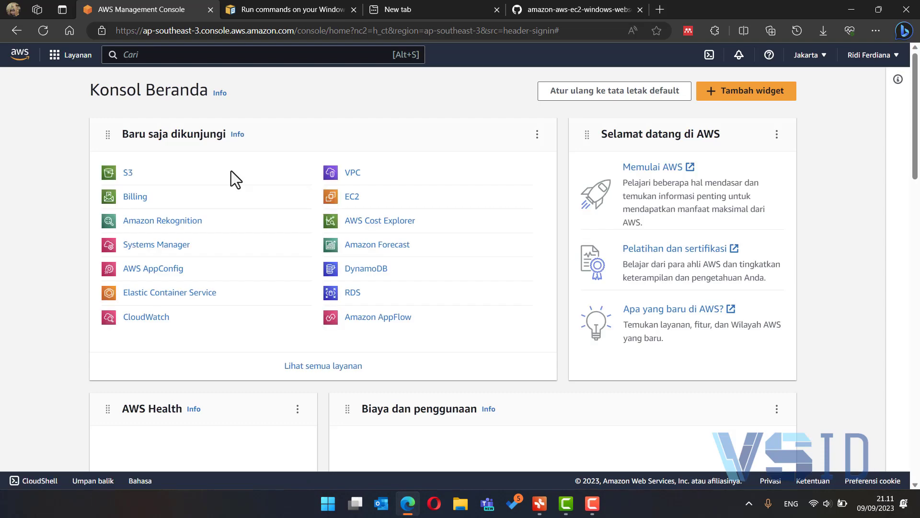
pyautogui.click(353, 199)
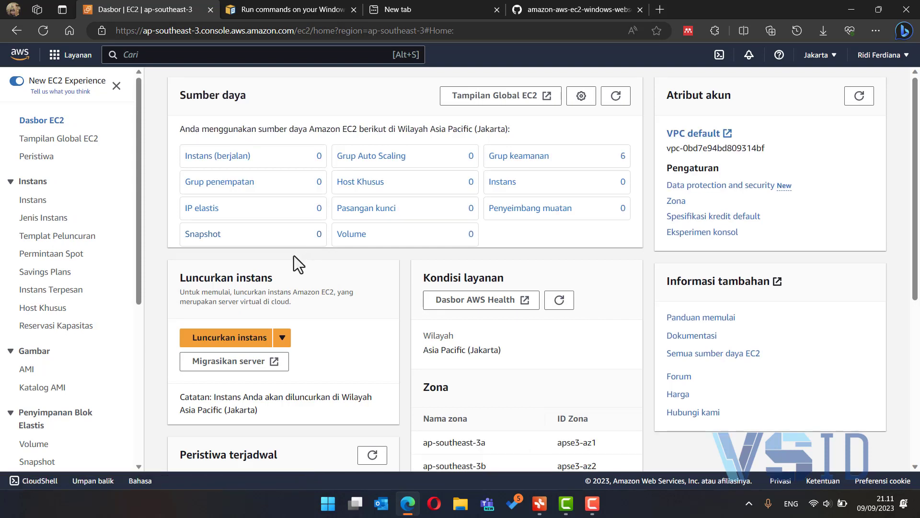
# - Start launching an instance named VSIDWebServer and choose the Microsoft Windows Server 2022 Base image for it
pyautogui.click(238, 341)
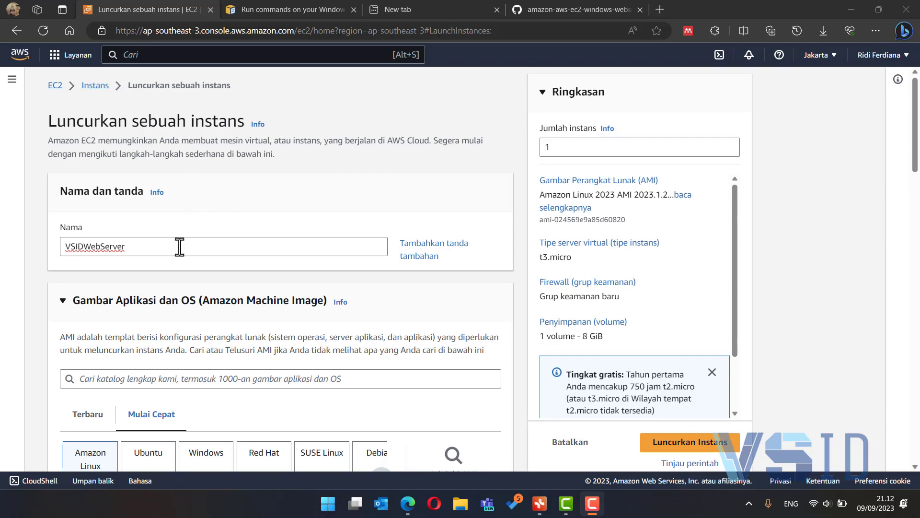
pyautogui.scroll(-1, 178, 248)
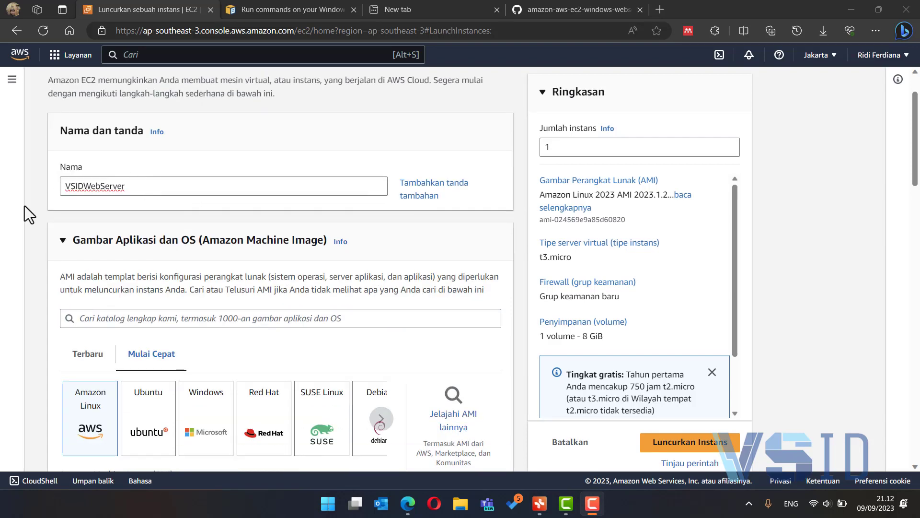
pyautogui.scroll(-1, 38, 230)
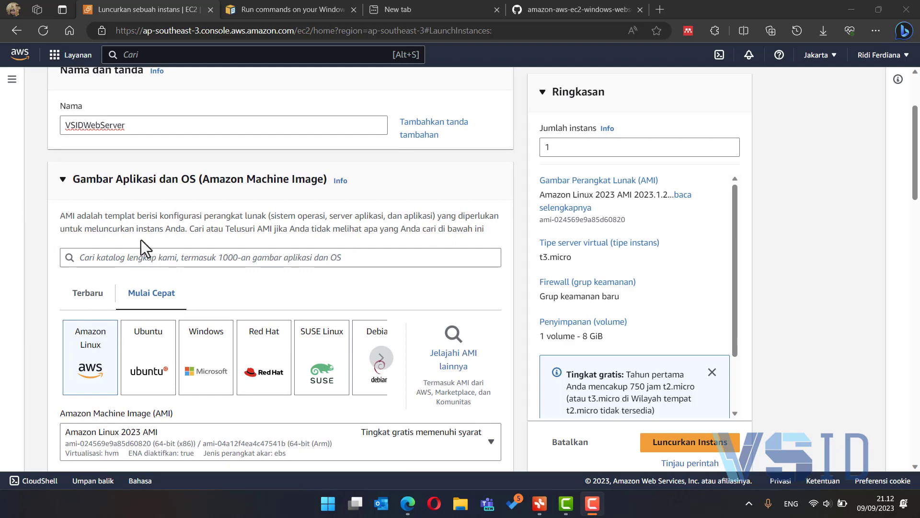
pyautogui.click(208, 355)
pyautogui.click(209, 362)
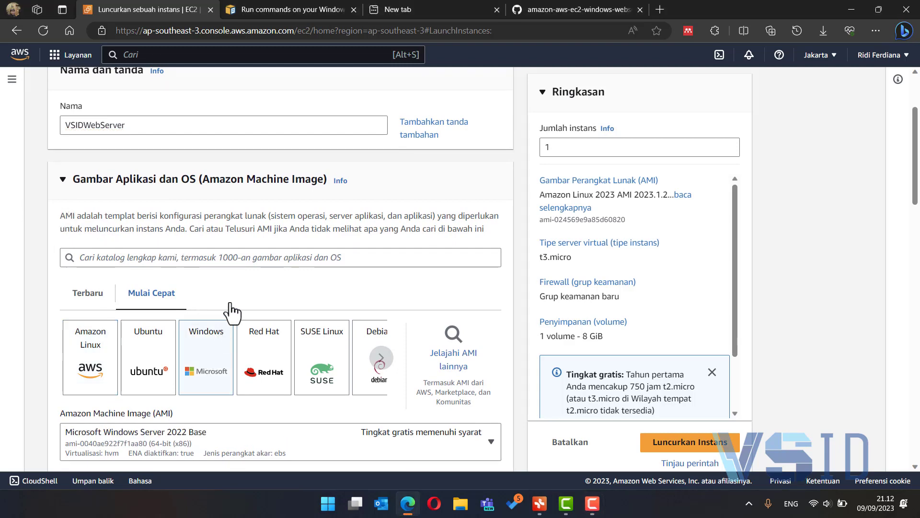
pyautogui.scroll(-2, 209, 304)
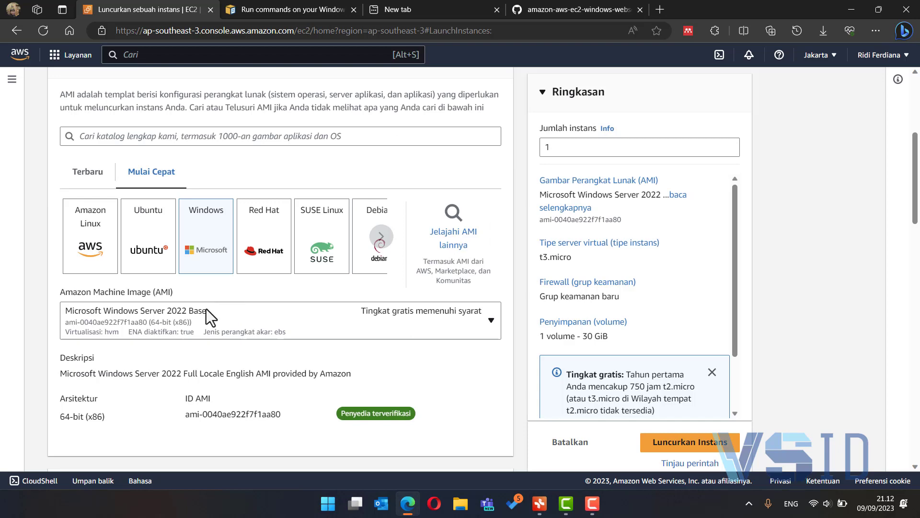
pyautogui.click(207, 311)
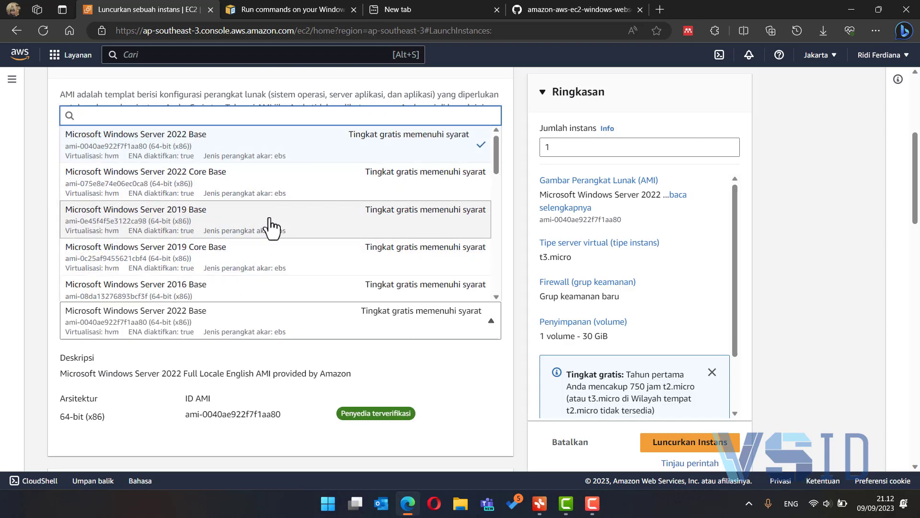
pyautogui.click(274, 158)
# - Set the instance type to t3.medium
pyautogui.scroll(-5, 241, 316)
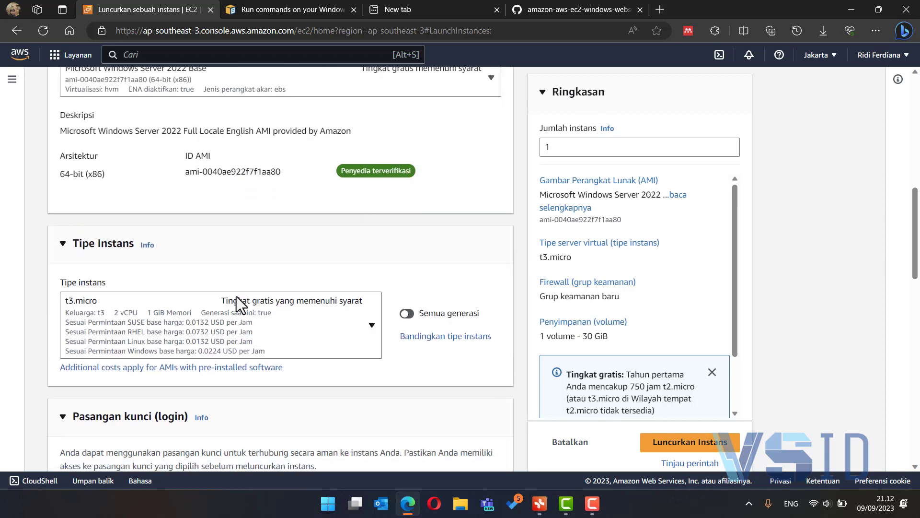
pyautogui.click(350, 333)
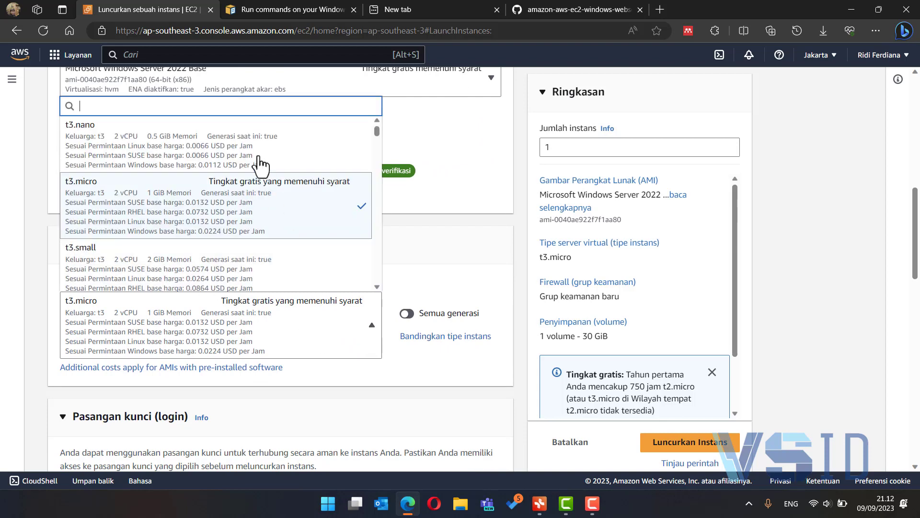
pyautogui.scroll(-3, 295, 249)
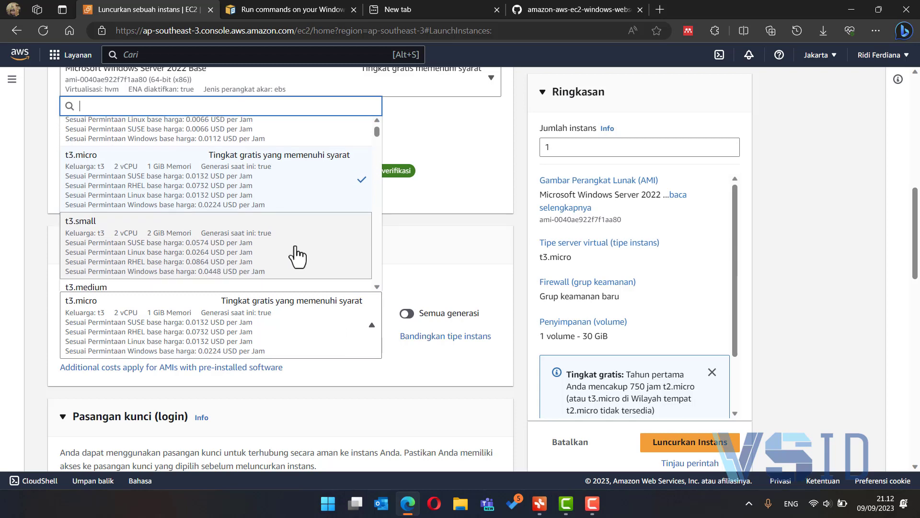
pyautogui.scroll(-2, 294, 230)
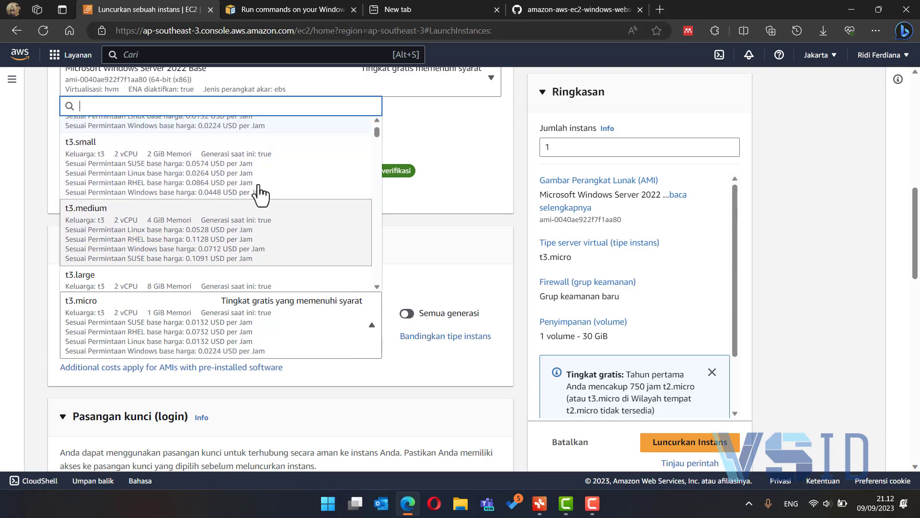
pyautogui.click(294, 245)
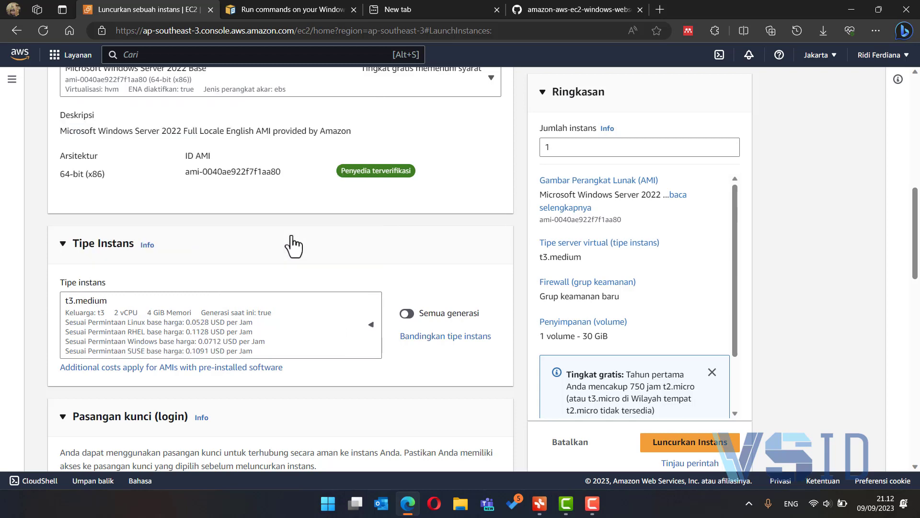
# - Create a new RSA key pair named VSIDKeyPair in .pem format for logging in to the instance
pyautogui.scroll(-3, 369, 244)
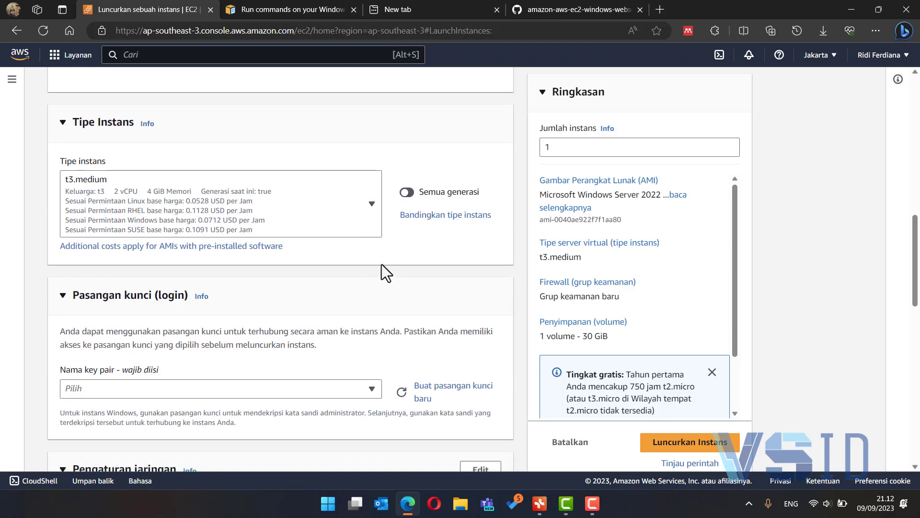
pyautogui.scroll(-2, 372, 265)
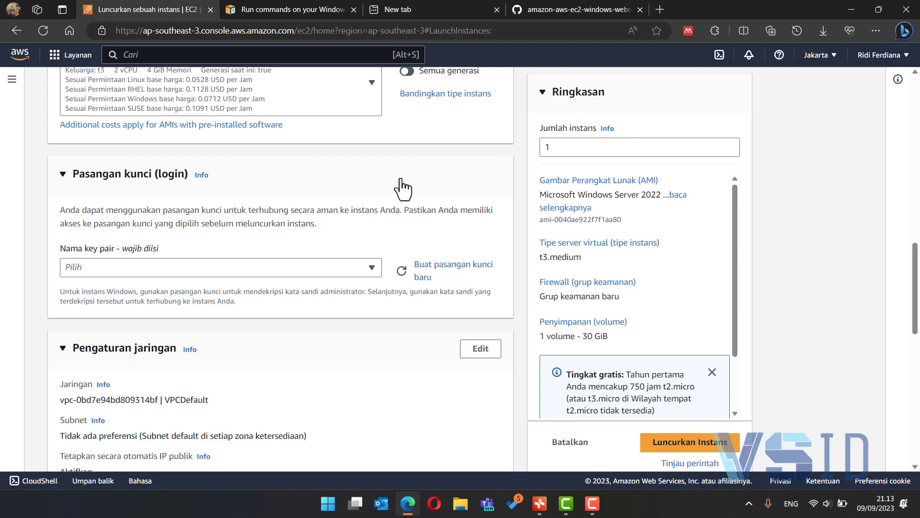
pyautogui.click(241, 266)
pyautogui.click(241, 264)
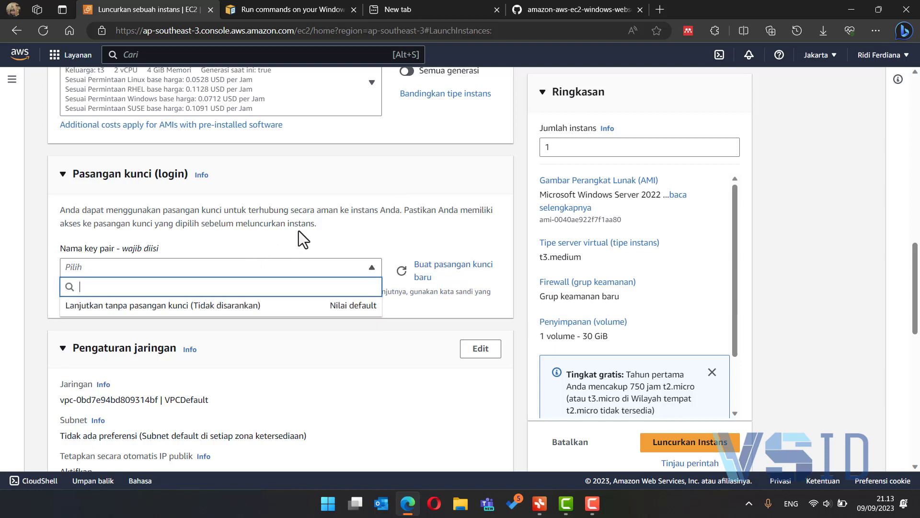
pyautogui.click(431, 273)
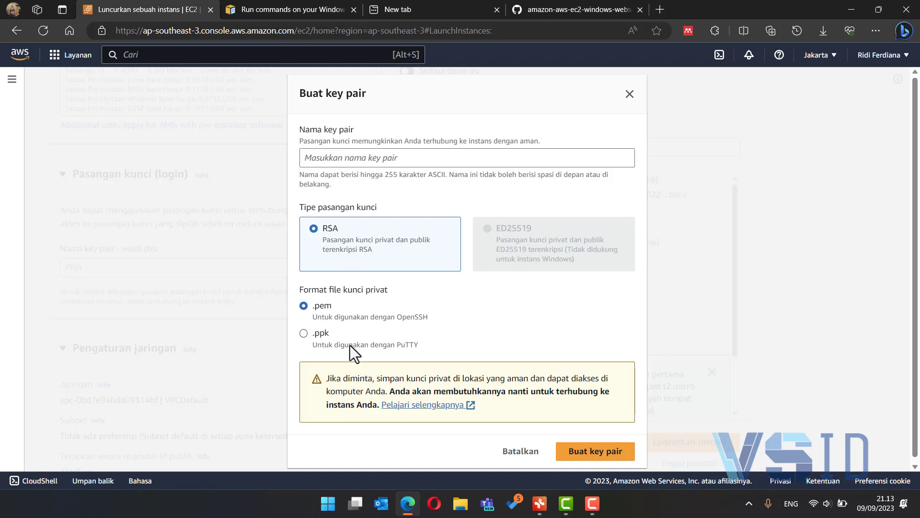
pyautogui.click(339, 154)
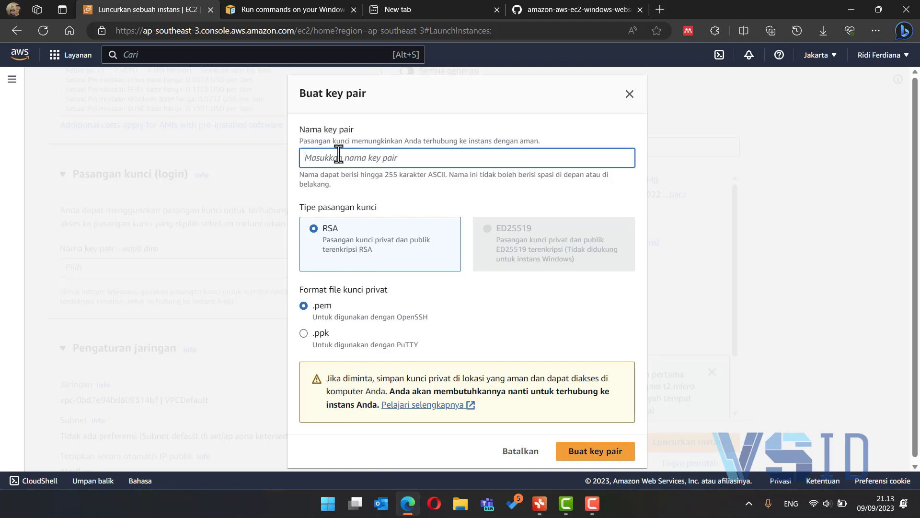
pyautogui.write('VSIDKeyPair')
pyautogui.click(585, 454)
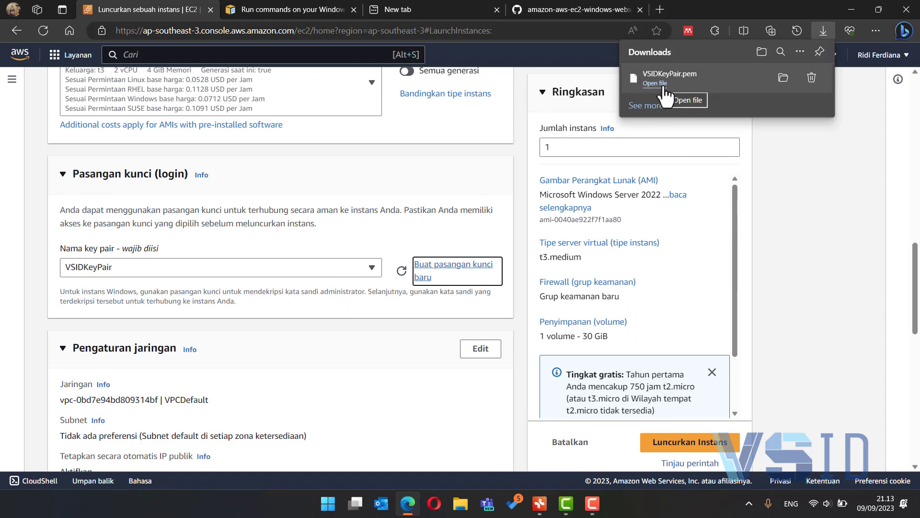
# - Edit the network settings, keeping the default VPC and choosing the subnet subnet-0b7c22dc5faf4b4f8 in availability zone ap-southeast-3a
pyautogui.scroll(-2, 355, 48)
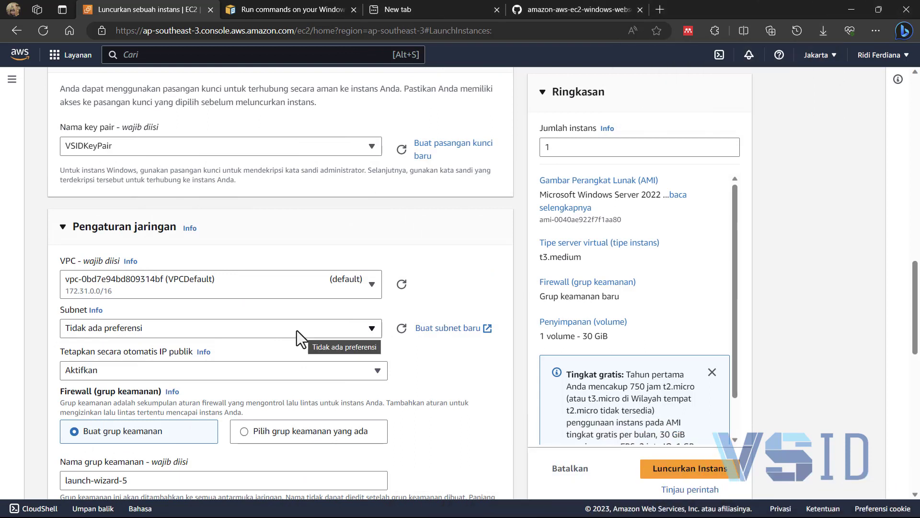
pyautogui.click(300, 293)
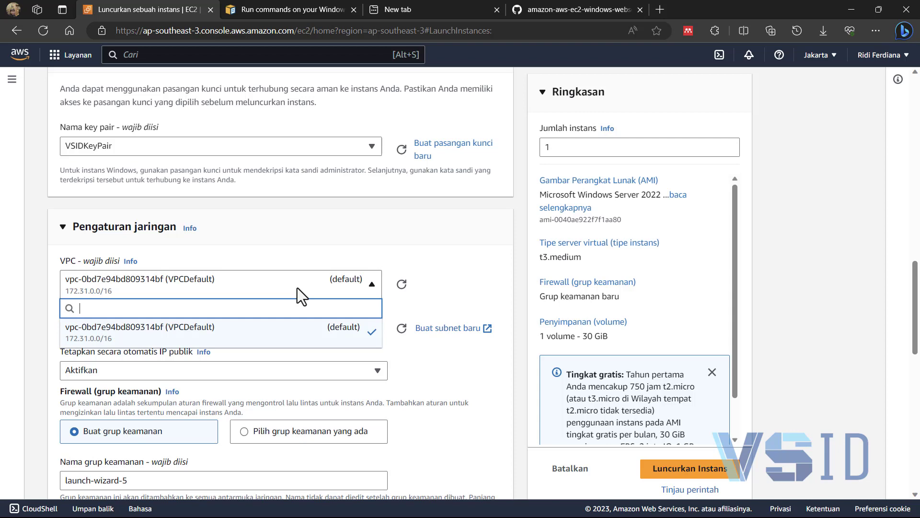
pyautogui.click(419, 245)
pyautogui.click(419, 245)
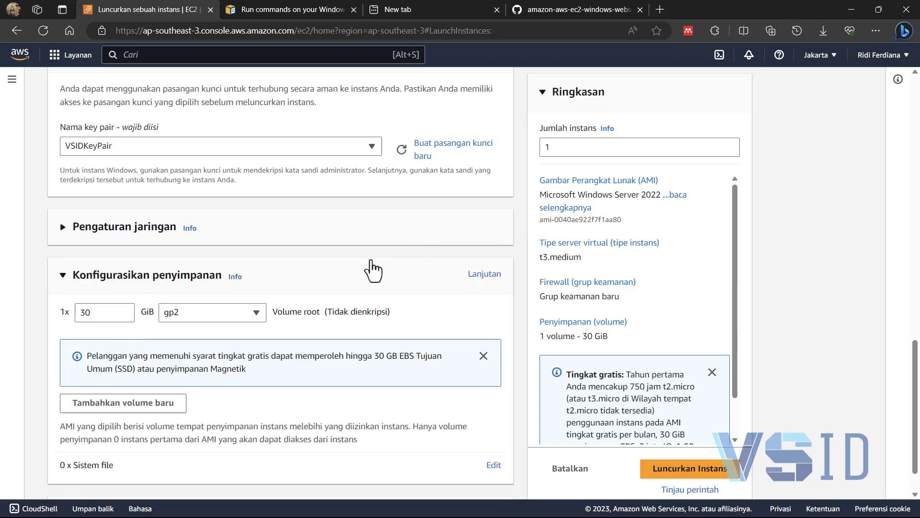
pyautogui.click(287, 236)
pyautogui.scroll(-2, 286, 234)
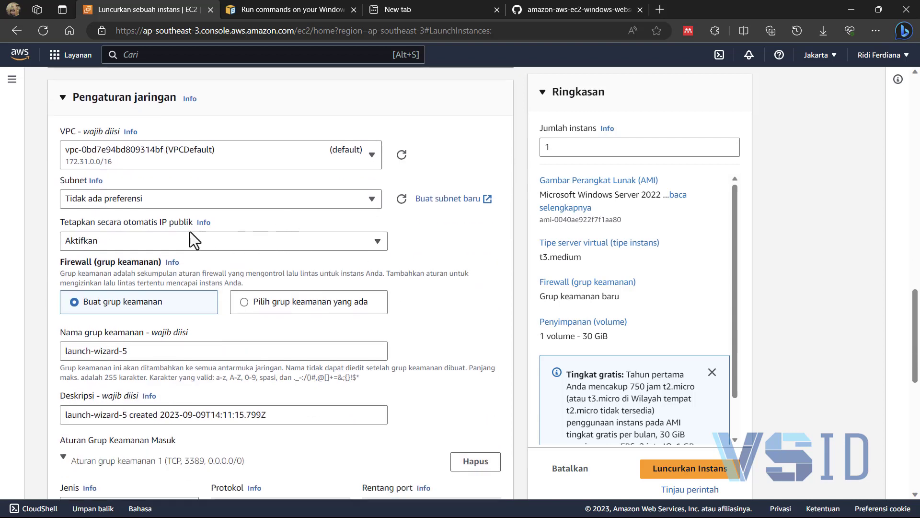
pyautogui.scroll(1, 190, 233)
pyautogui.click(203, 264)
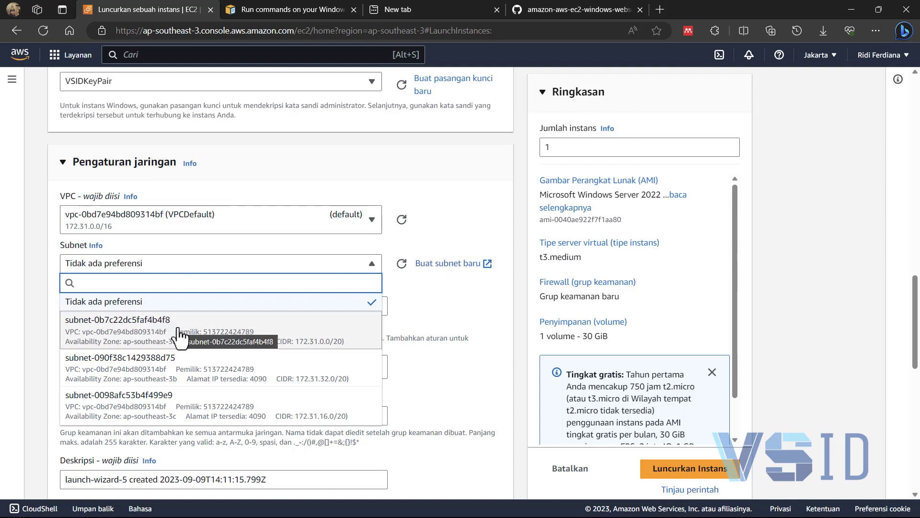
pyautogui.click(194, 345)
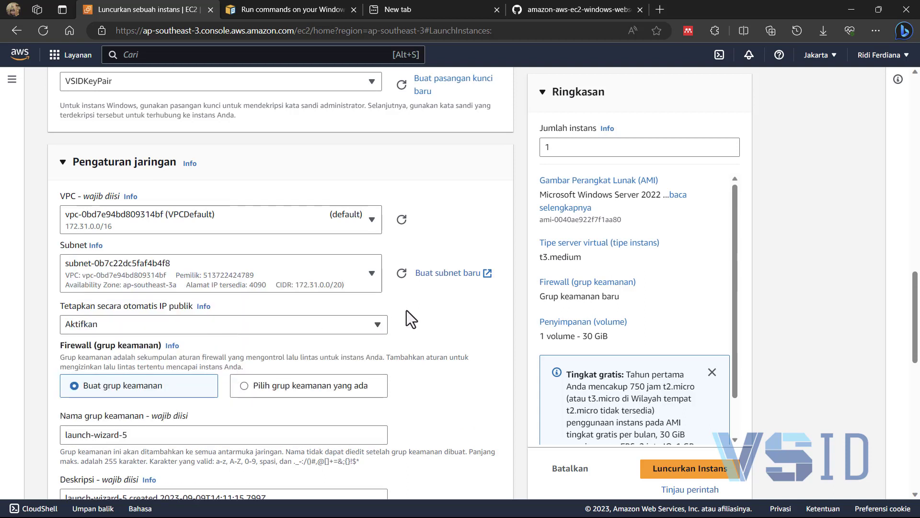
# - Choose Aktifkan for automatic public IP assignment in the network settings
pyautogui.scroll(-1, 408, 309)
pyautogui.click(161, 263)
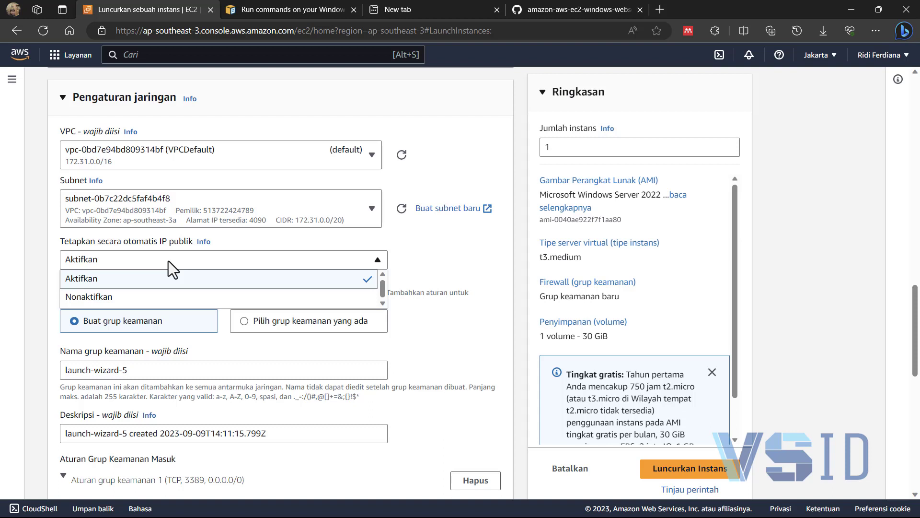
pyautogui.click(174, 279)
# - Use an existing security group for the firewall and select the one named default
pyautogui.scroll(-1, 394, 294)
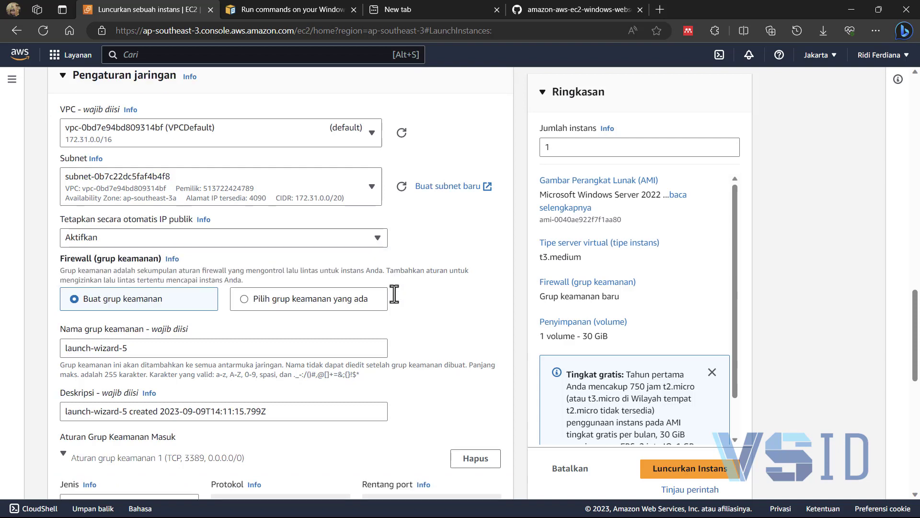
pyautogui.scroll(-2, 394, 294)
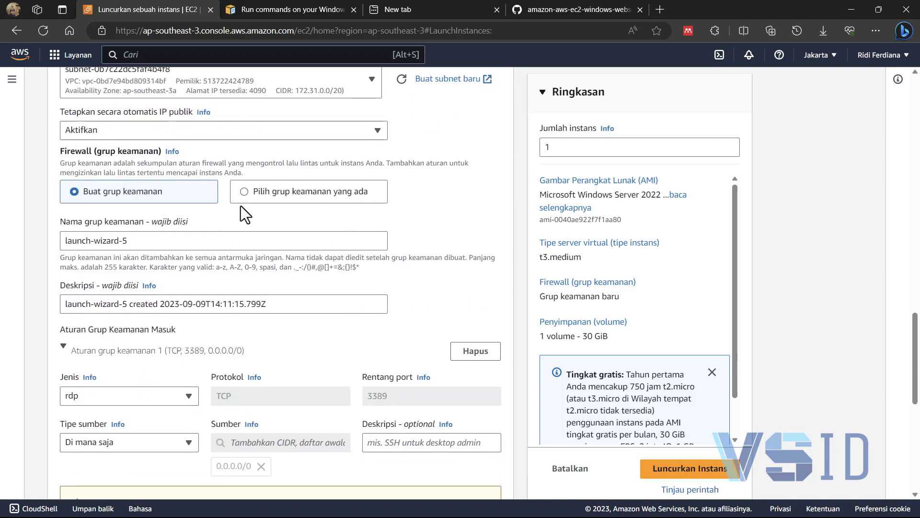
pyautogui.click(241, 191)
pyautogui.click(253, 240)
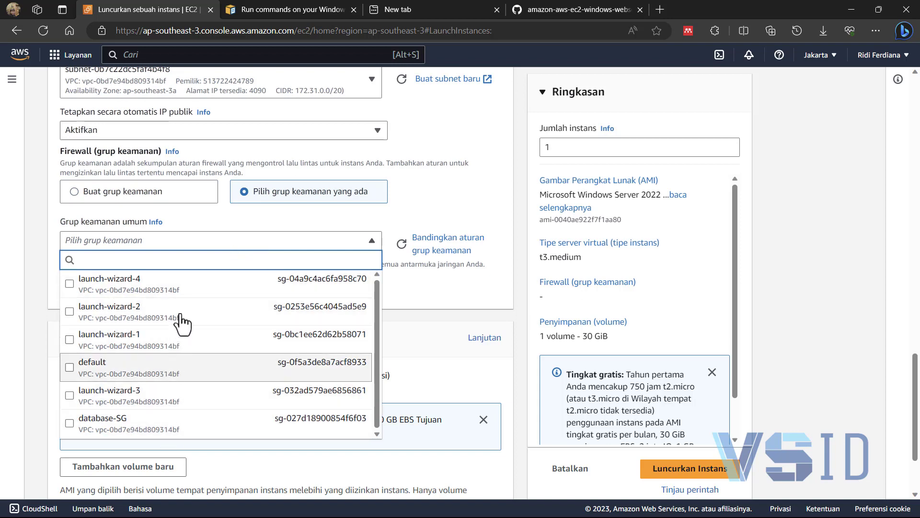
pyautogui.click(69, 367)
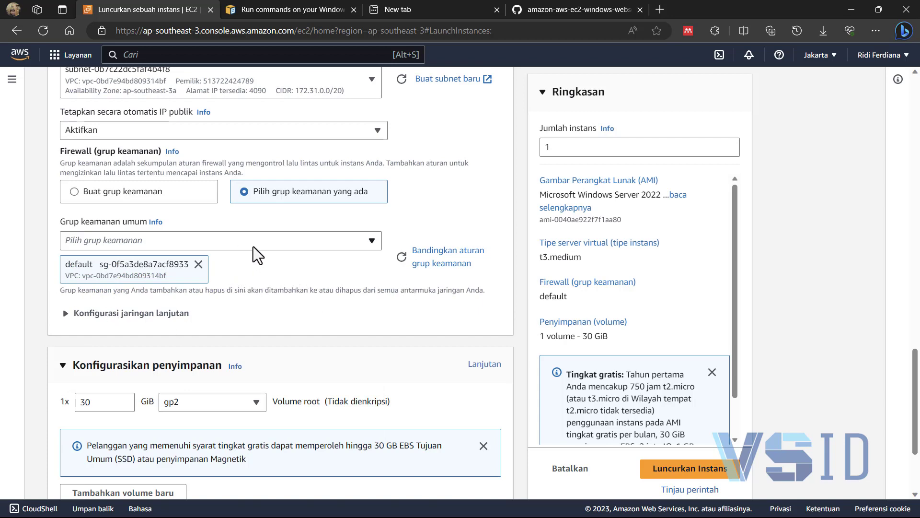
# - Examine the advanced network configuration, including the interface settings and the IPv4 prefix options, without changing anything
pyautogui.click(65, 313)
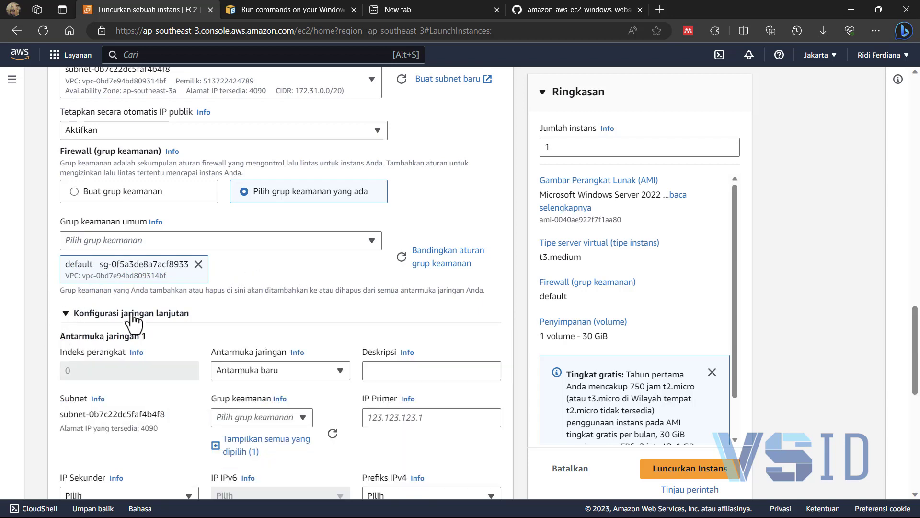
pyautogui.scroll(-4, 182, 314)
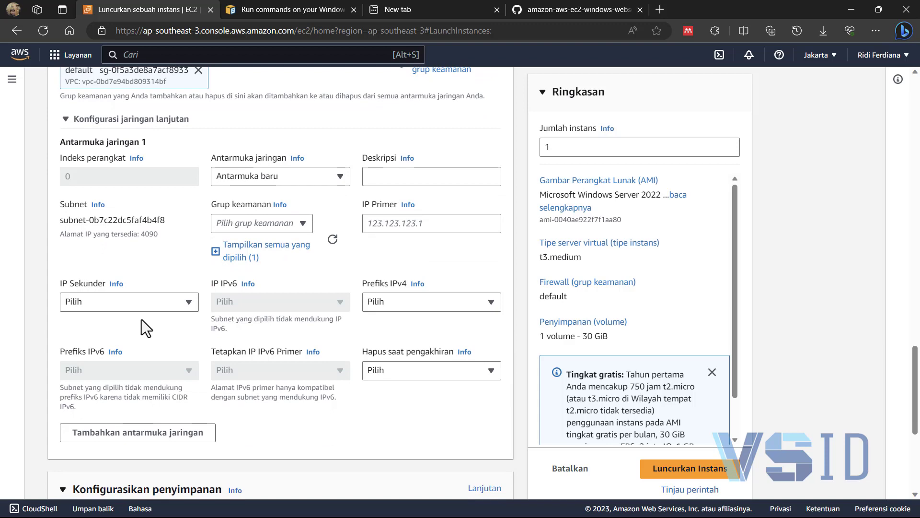
pyautogui.scroll(3, 141, 320)
pyautogui.scroll(-3, 142, 321)
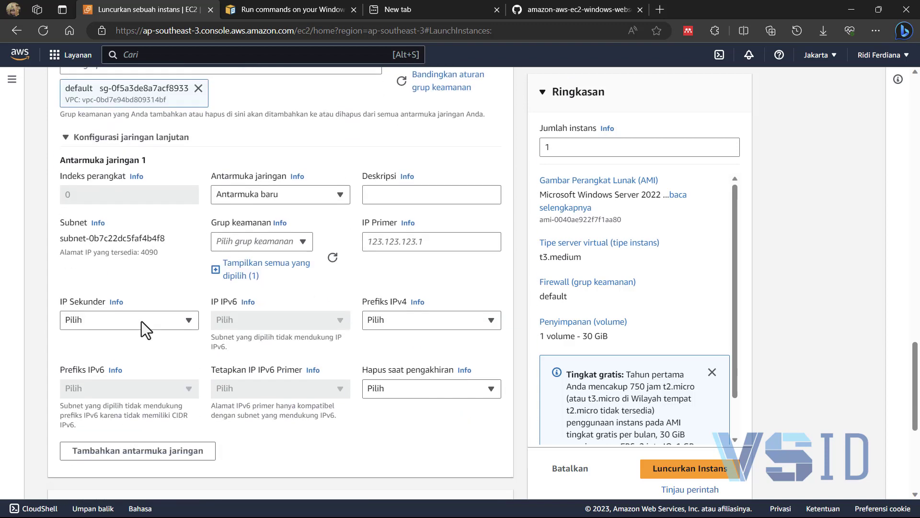
pyautogui.click(446, 302)
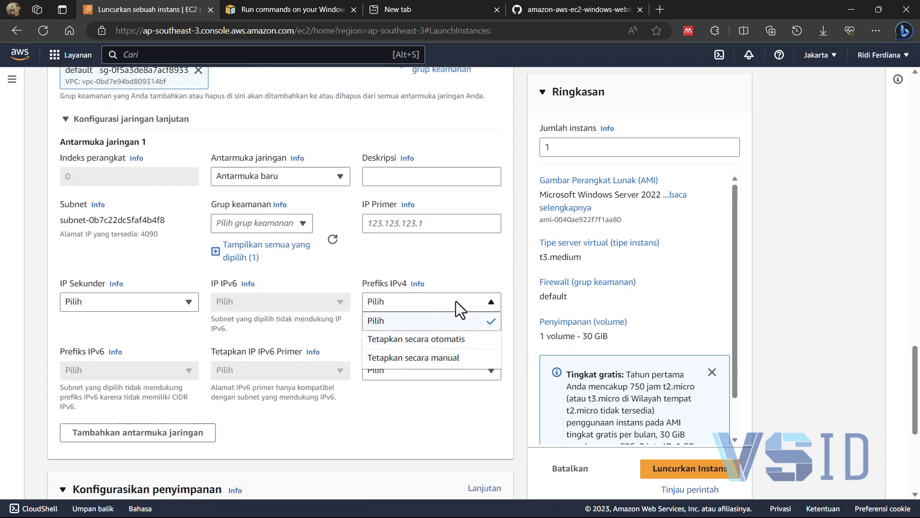
pyautogui.click(475, 274)
pyautogui.scroll(3, 159, 311)
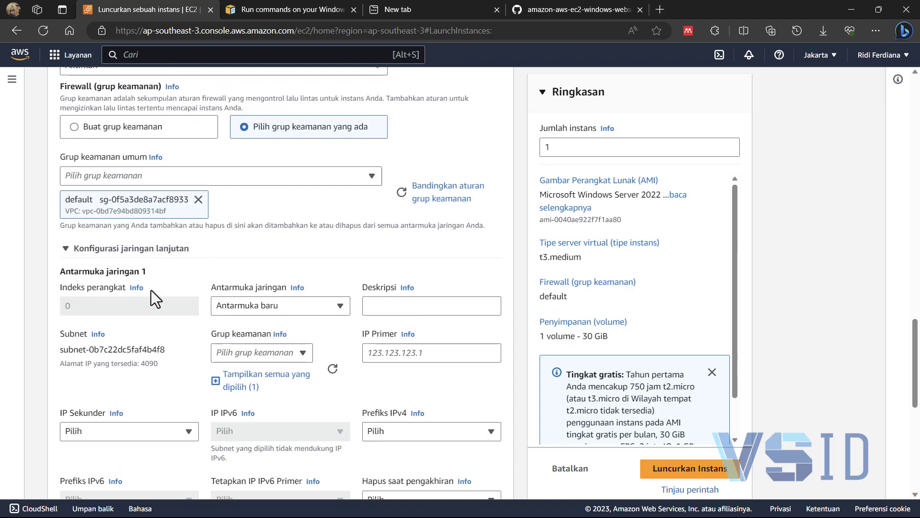
pyautogui.click(73, 248)
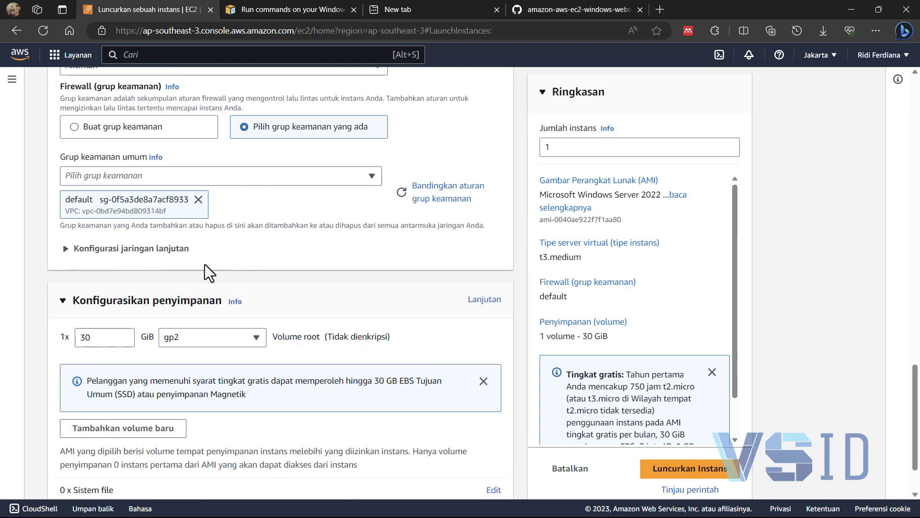
# - Remove the default security group from the firewall settings and create a new security group named vsidsg instead
pyautogui.click(198, 198)
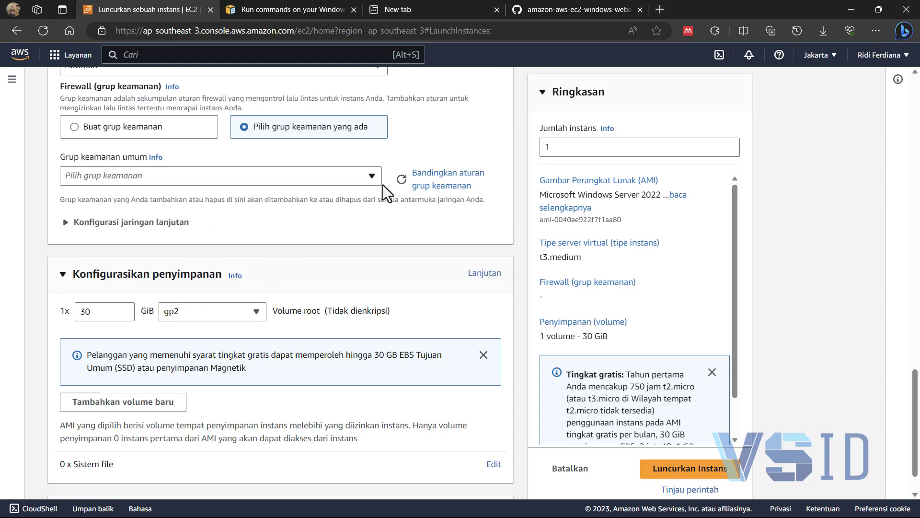
pyautogui.click(192, 178)
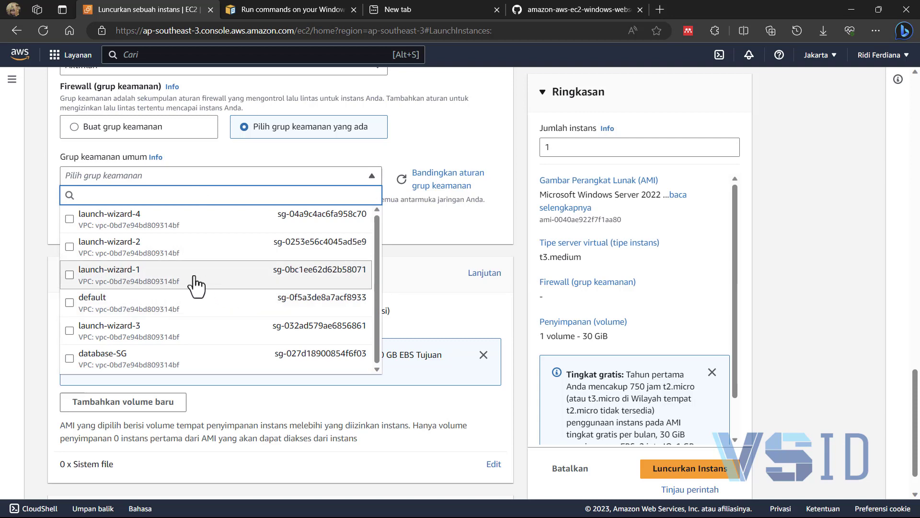
pyautogui.scroll(1, 223, 318)
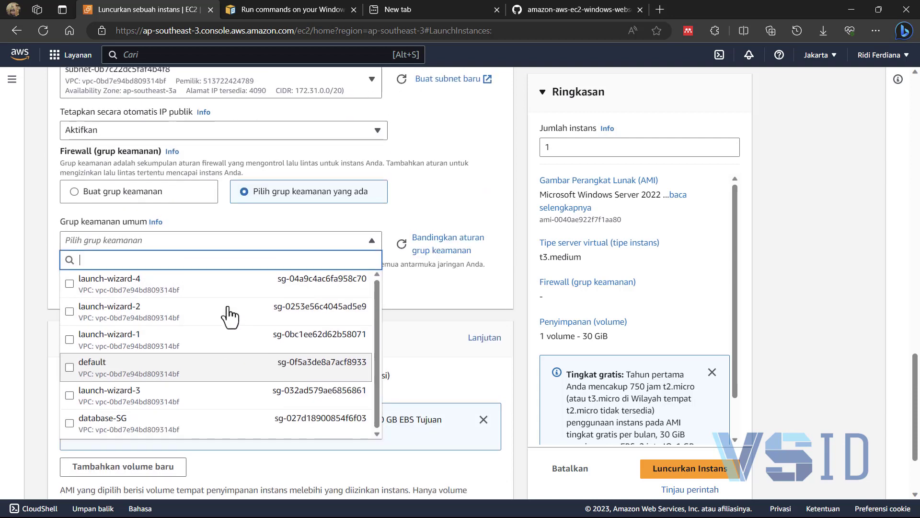
pyautogui.click(423, 300)
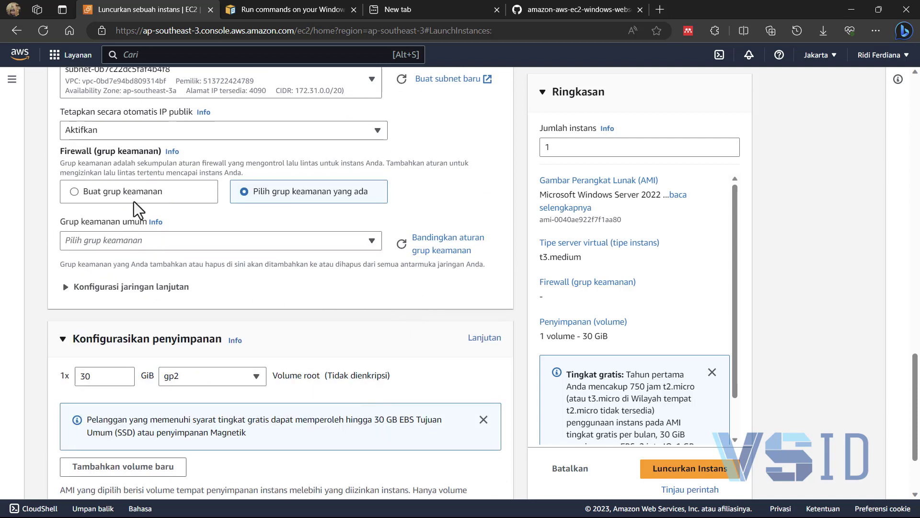
pyautogui.click(120, 192)
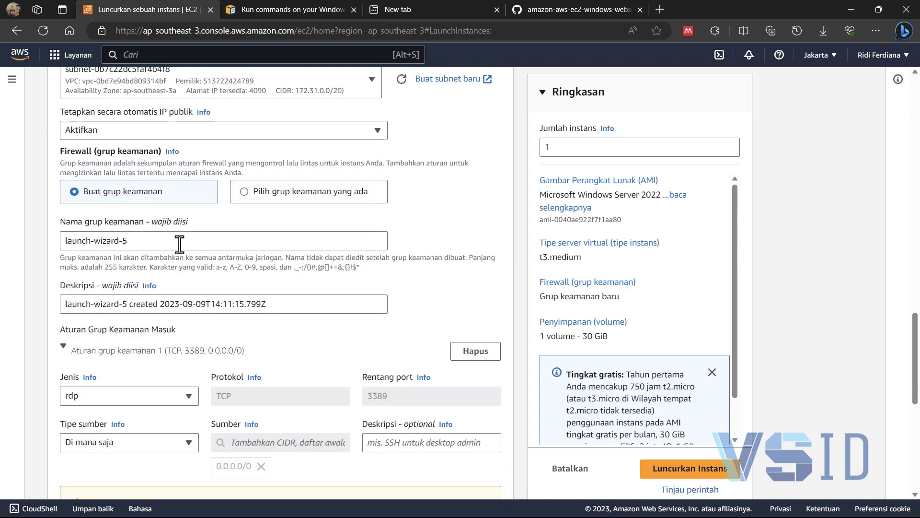
pyautogui.moveTo(158, 240); pyautogui.dragTo(44, 241)
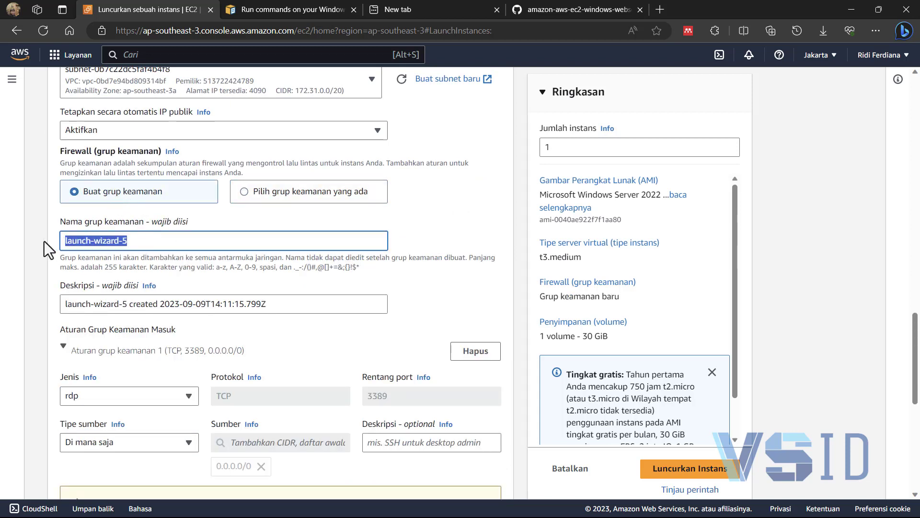
pyautogui.write('vsid')
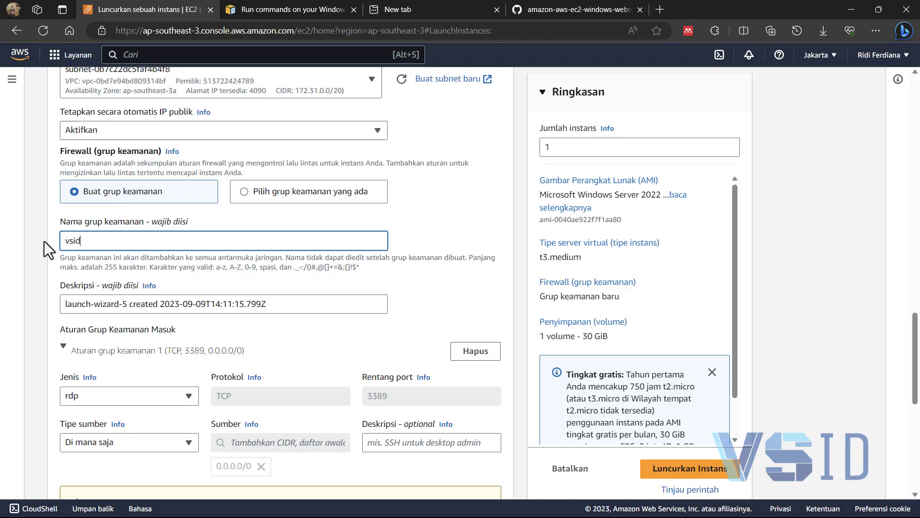
pyautogui.write('sg')
pyautogui.click(55, 267)
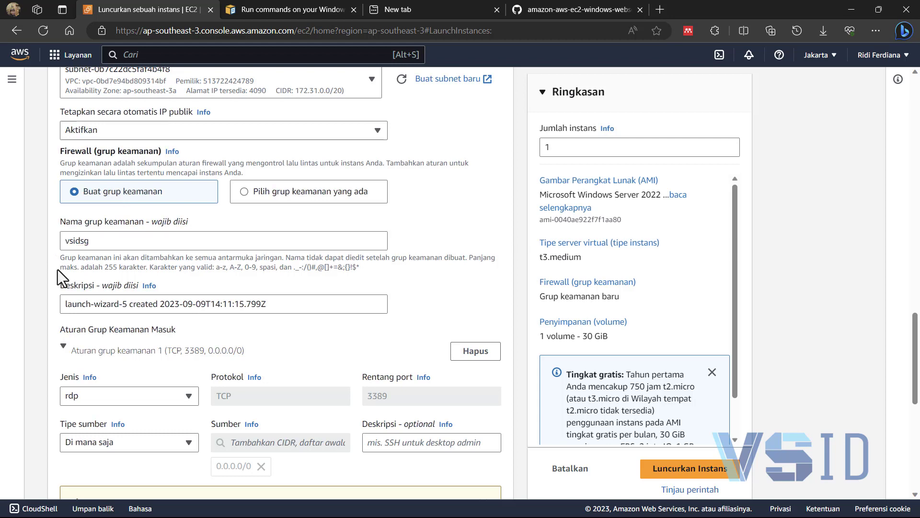
# - Check the source type options of the inbound RDP rule, keeping Di mana saja
pyautogui.scroll(-3, 57, 270)
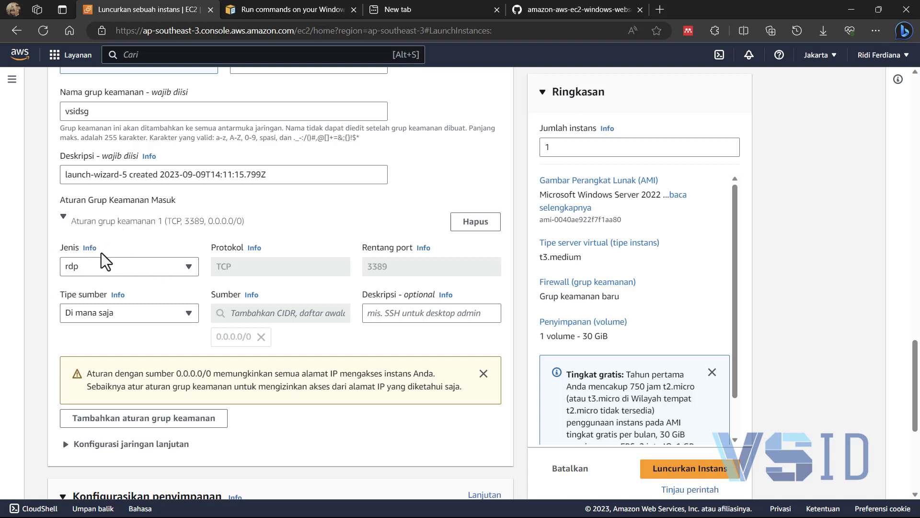
pyautogui.click(139, 309)
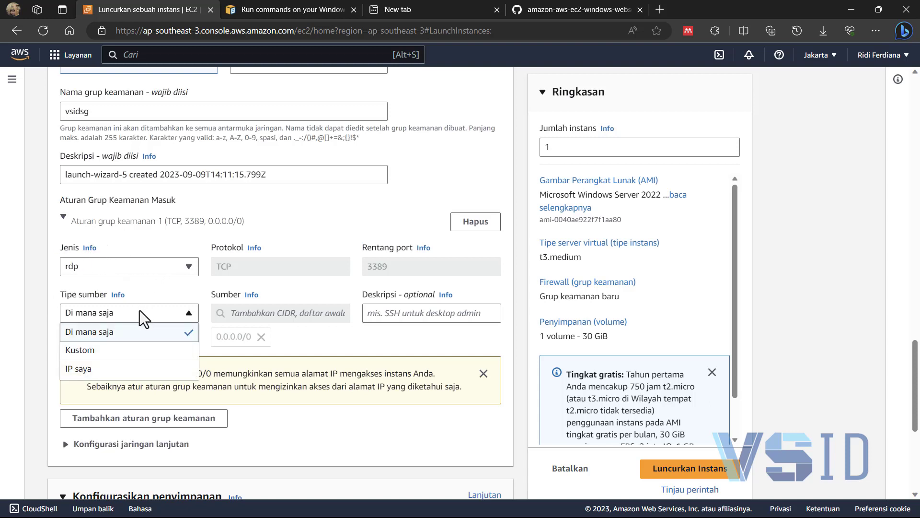
pyautogui.click(142, 300)
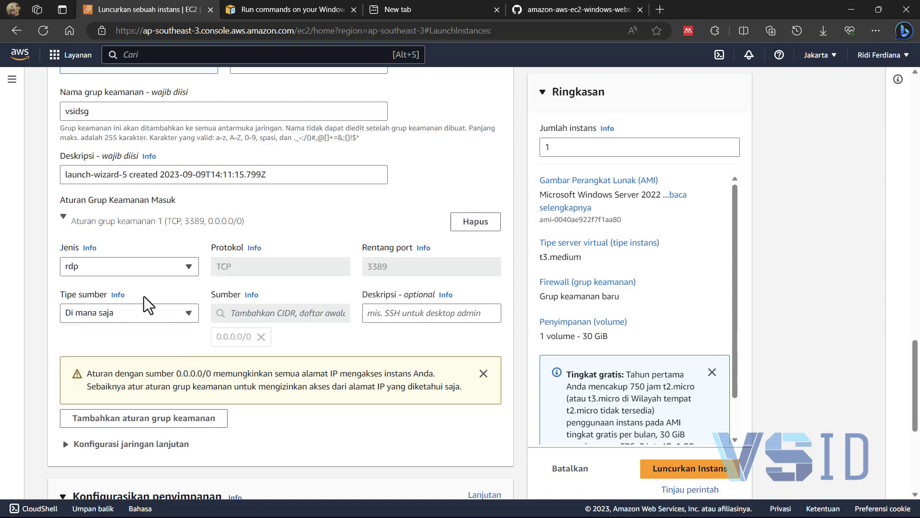
# - Set the 30 GiB root volume's type to SSD tujuan umum (gp3) in the storage configuration
pyautogui.scroll(-3, 124, 331)
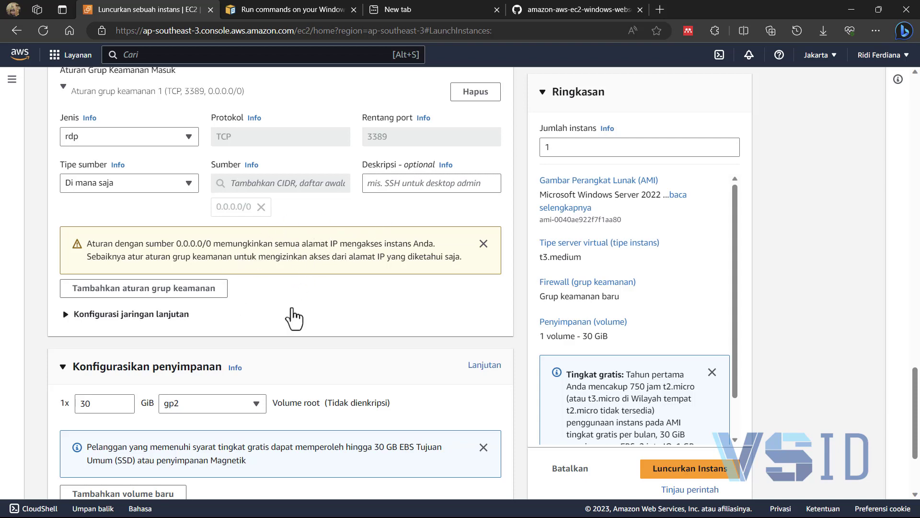
pyautogui.scroll(-3, 293, 317)
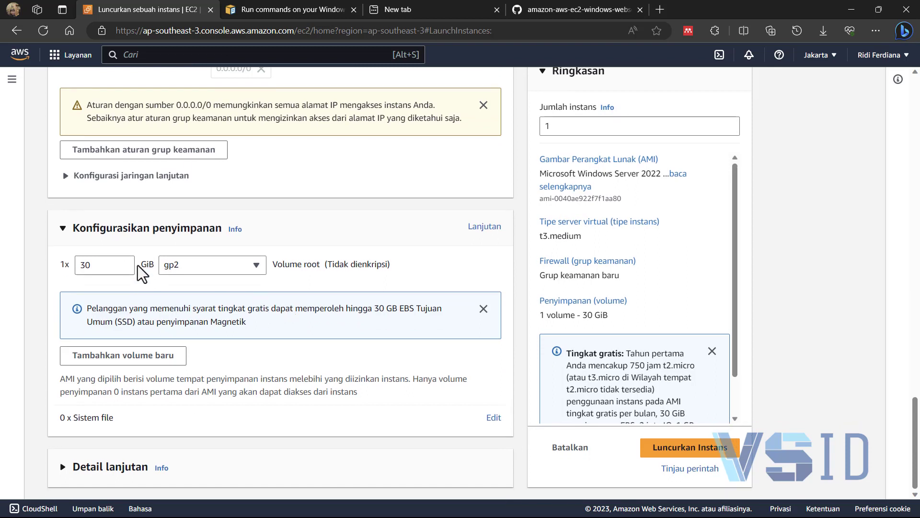
pyautogui.click(221, 269)
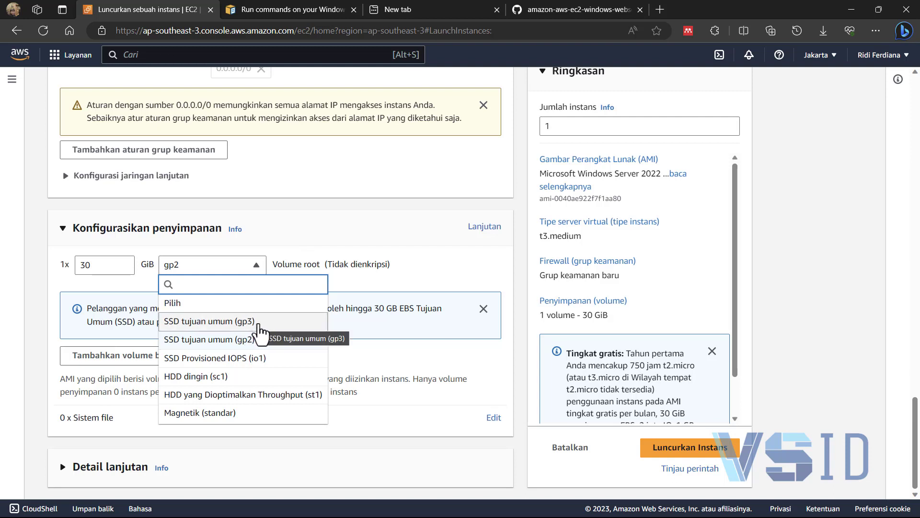
pyautogui.click(264, 324)
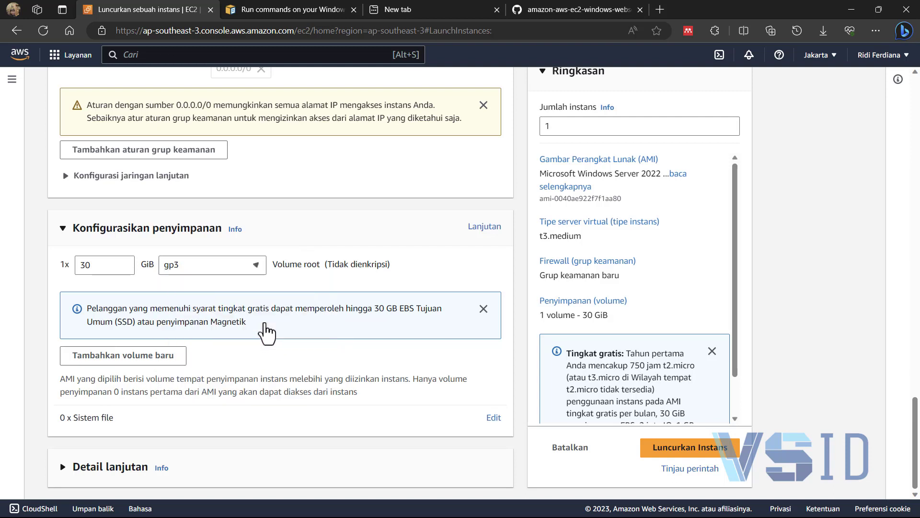
pyautogui.click(233, 267)
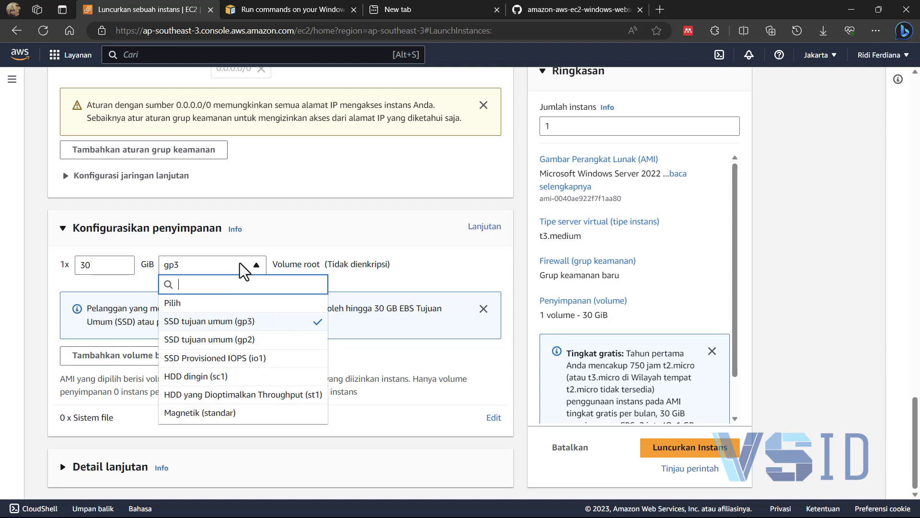
pyautogui.click(240, 263)
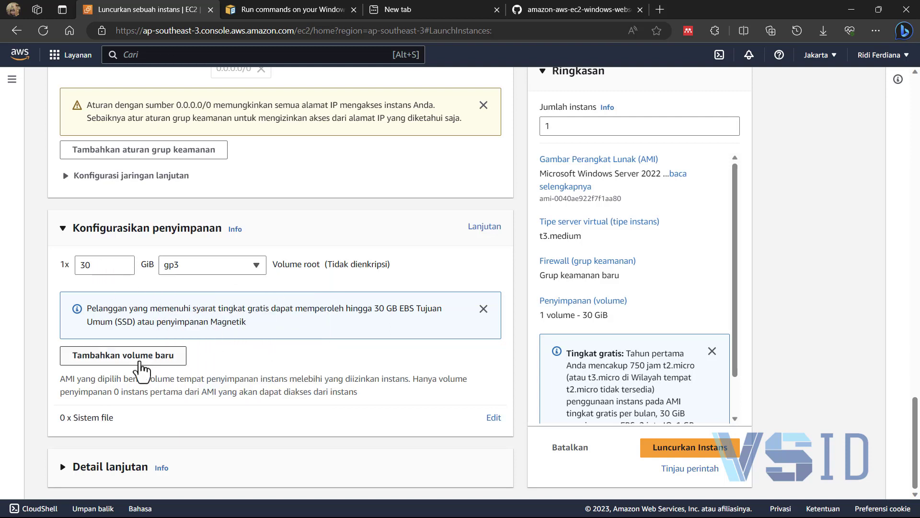
# - Examine the advanced instance details, including the IAM instance profile, hostname type and instance behaviour options, and collapse them again
pyautogui.click(90, 472)
pyautogui.scroll(-1, 182, 368)
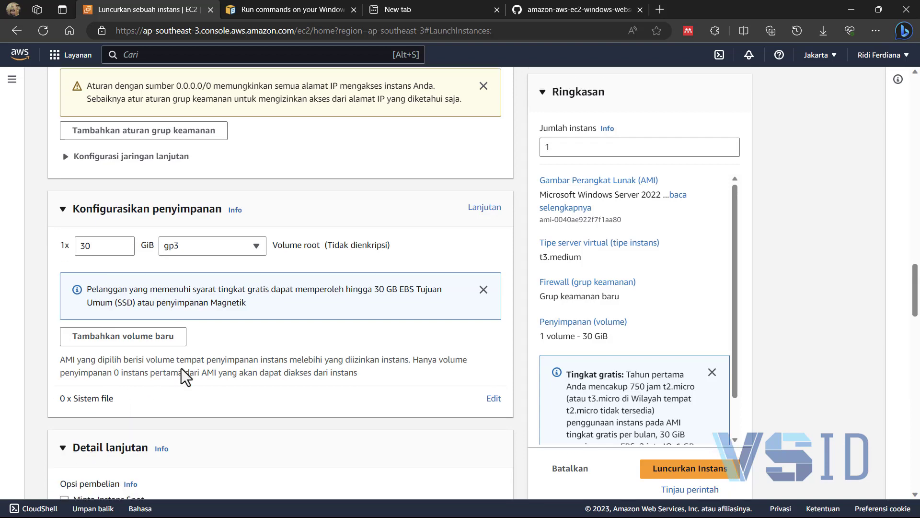
pyautogui.scroll(-5, 181, 369)
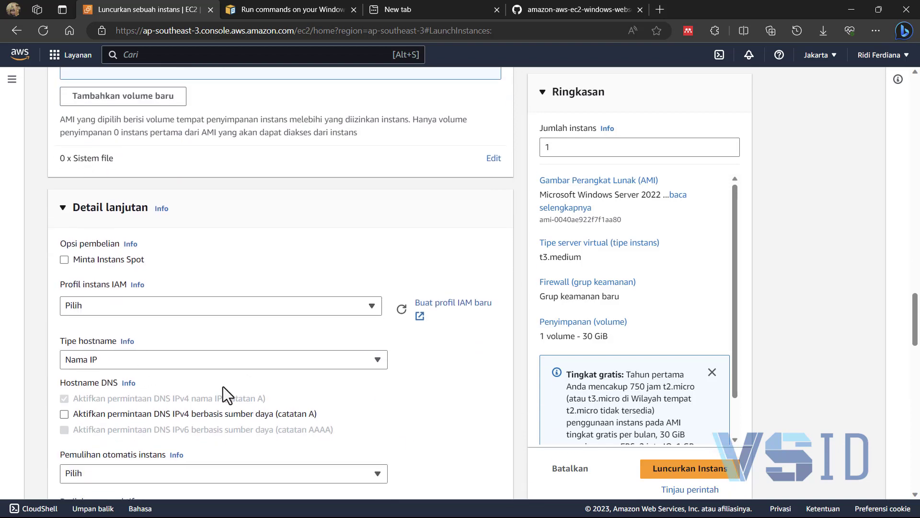
pyautogui.click(190, 305)
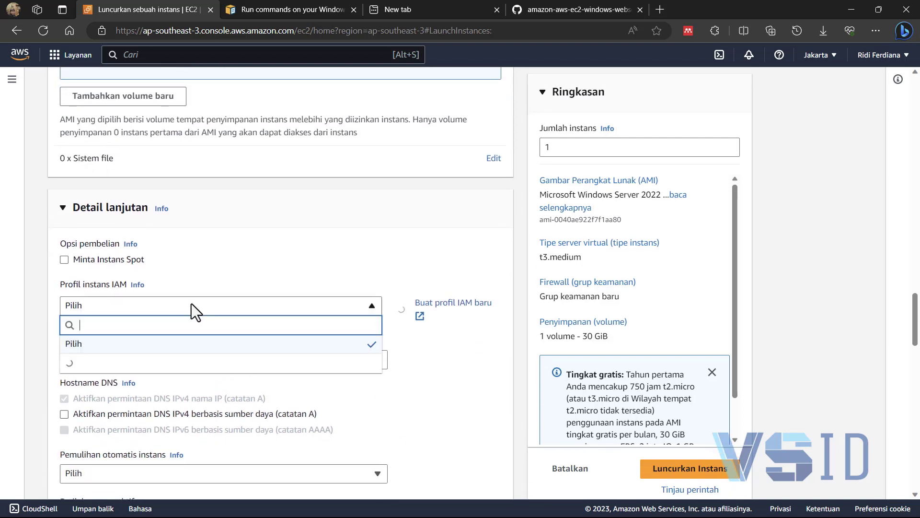
pyautogui.click(274, 277)
pyautogui.scroll(-3, 177, 379)
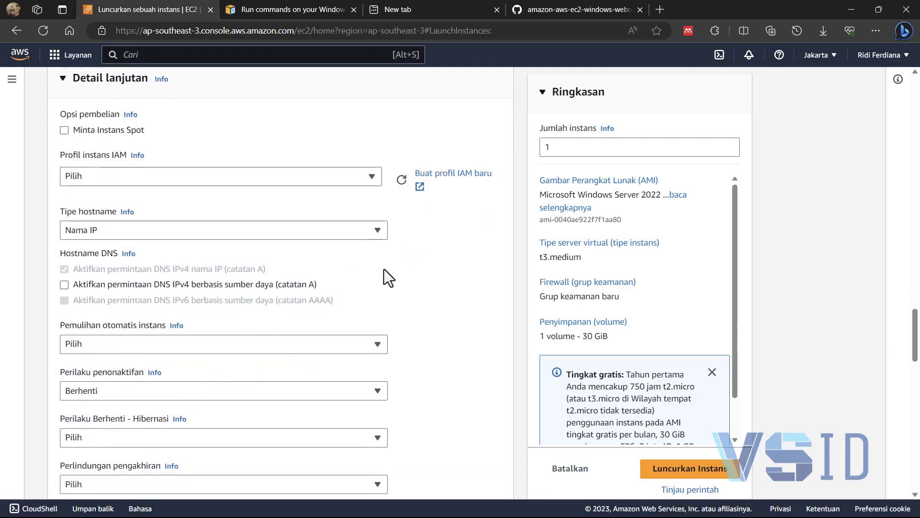
pyautogui.click(269, 235)
pyautogui.click(271, 235)
pyautogui.scroll(-1, 373, 261)
pyautogui.scroll(-1, 404, 276)
pyautogui.scroll(-9, 415, 346)
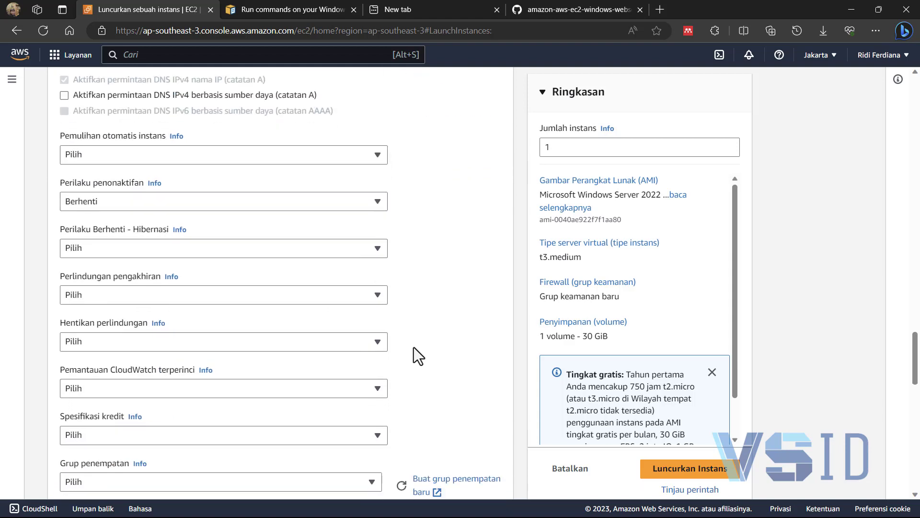
pyautogui.scroll(18, 421, 349)
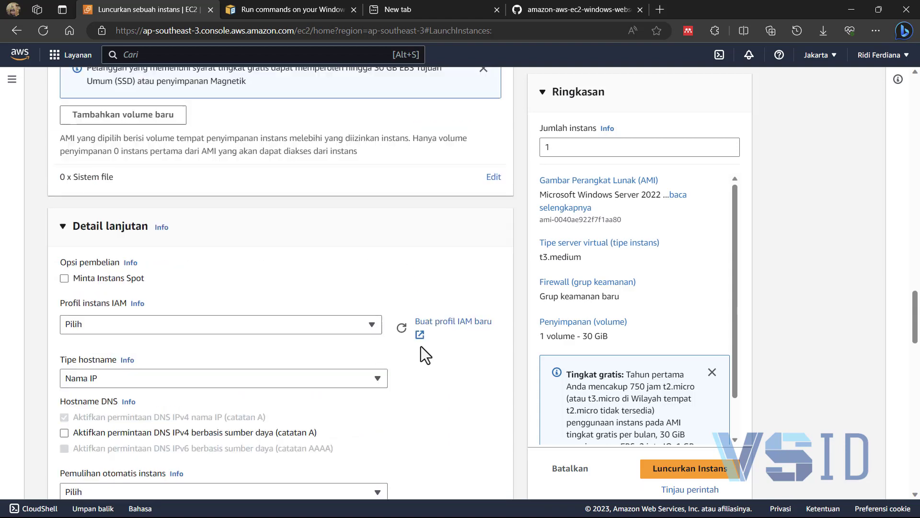
pyautogui.scroll(-6, 417, 349)
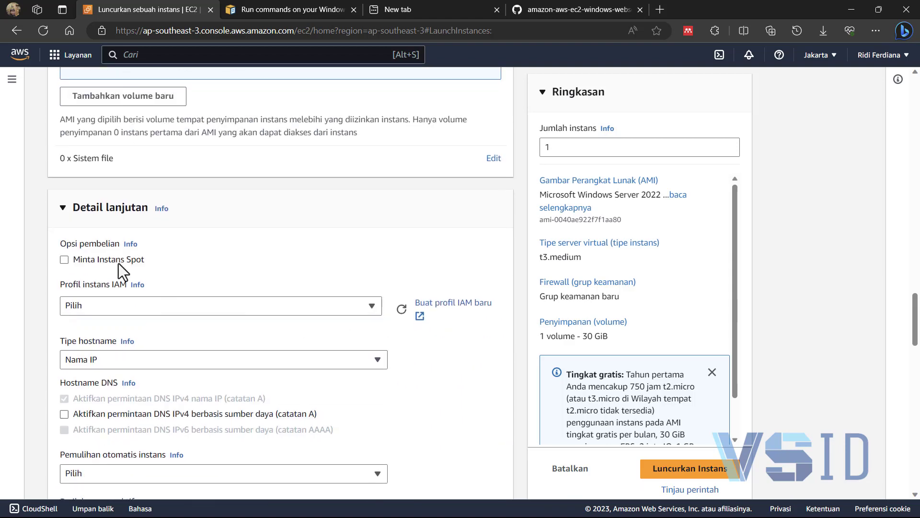
pyautogui.click(69, 214)
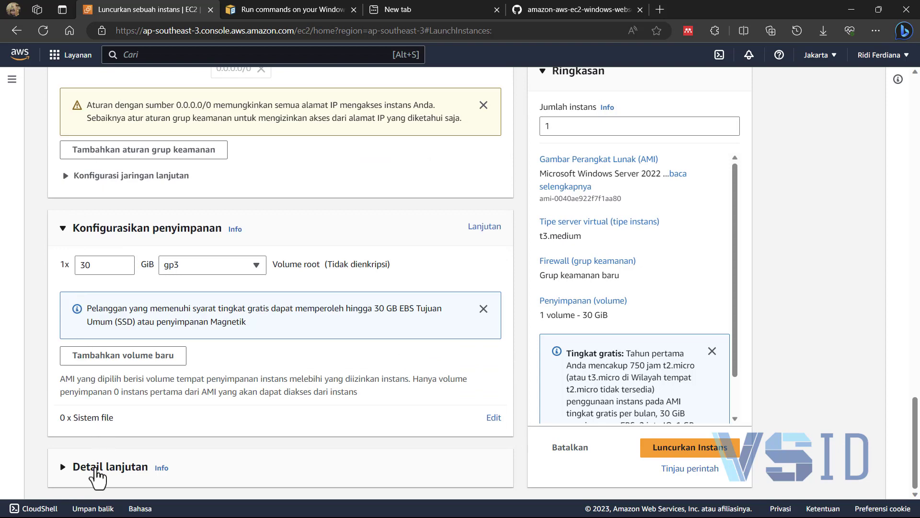
# - Expand the advanced instance details and place the cursor in the optional user data field
pyautogui.click(98, 470)
pyautogui.scroll(-20, 395, 352)
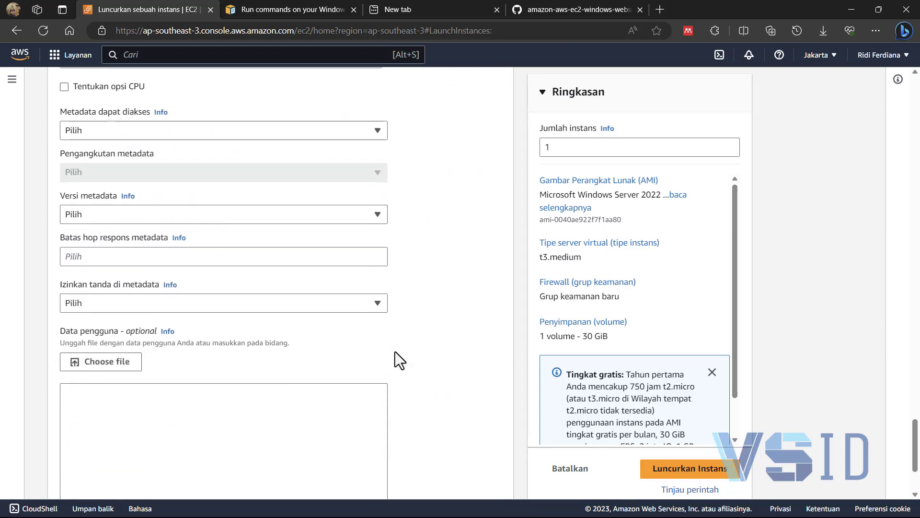
pyautogui.scroll(-3, 395, 352)
pyautogui.click(178, 288)
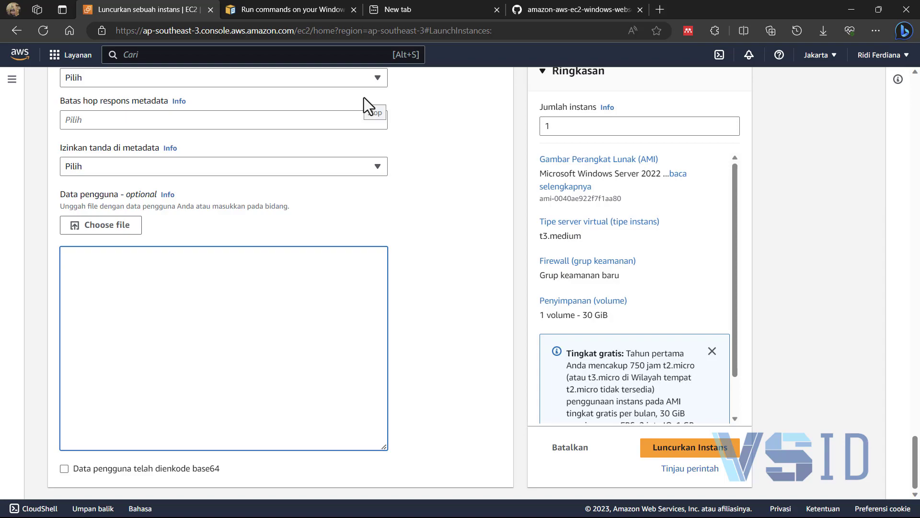
# - Read the user data scripts section of the AWS Windows user data guide, including the batch script syntax and the persist tag
pyautogui.scroll(6, 651, 354)
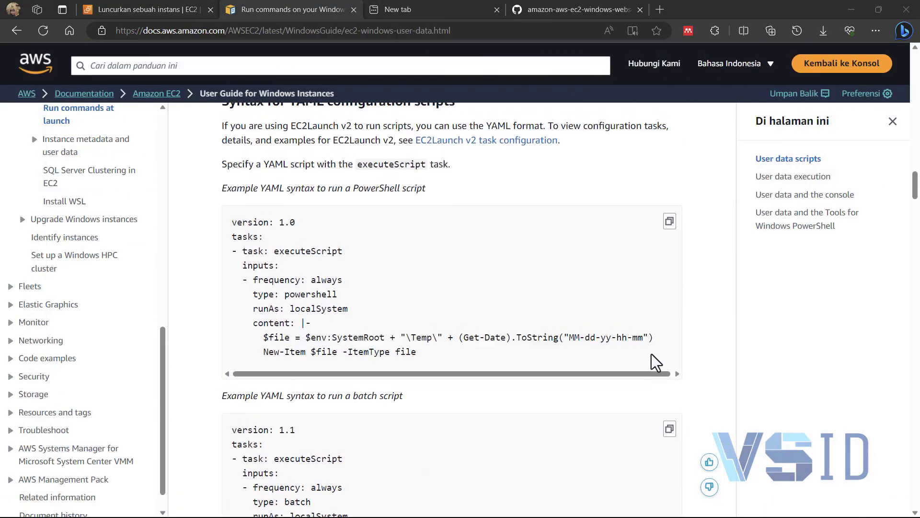
pyautogui.scroll(15, 652, 353)
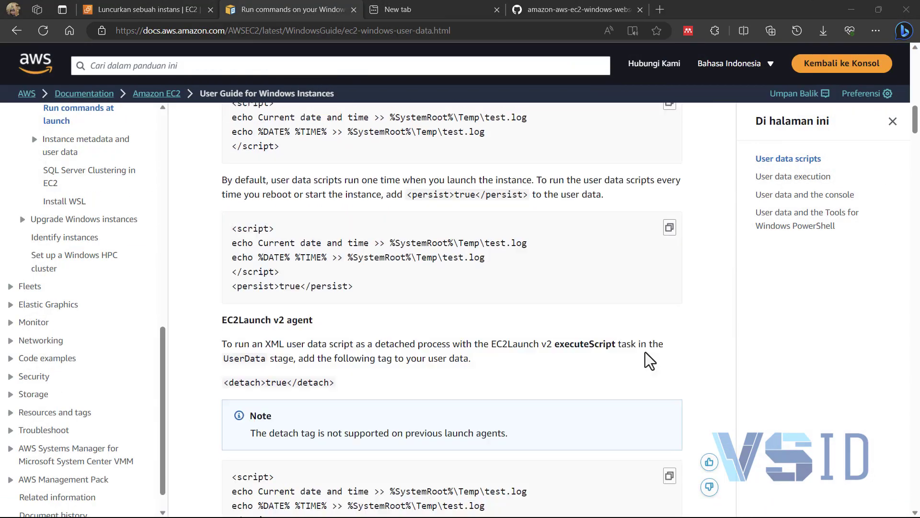
pyautogui.scroll(-5, 468, 309)
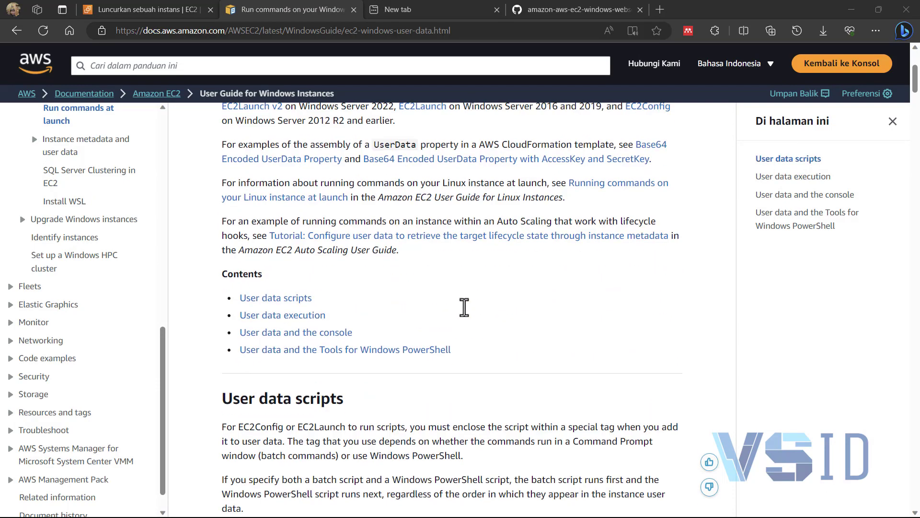
pyautogui.scroll(-3, 491, 314)
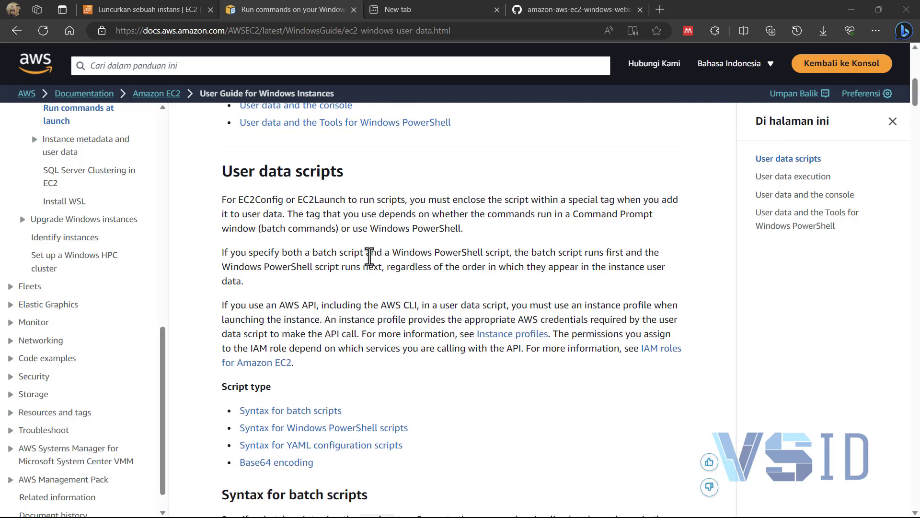
pyautogui.moveTo(314, 253); pyautogui.dragTo(507, 254)
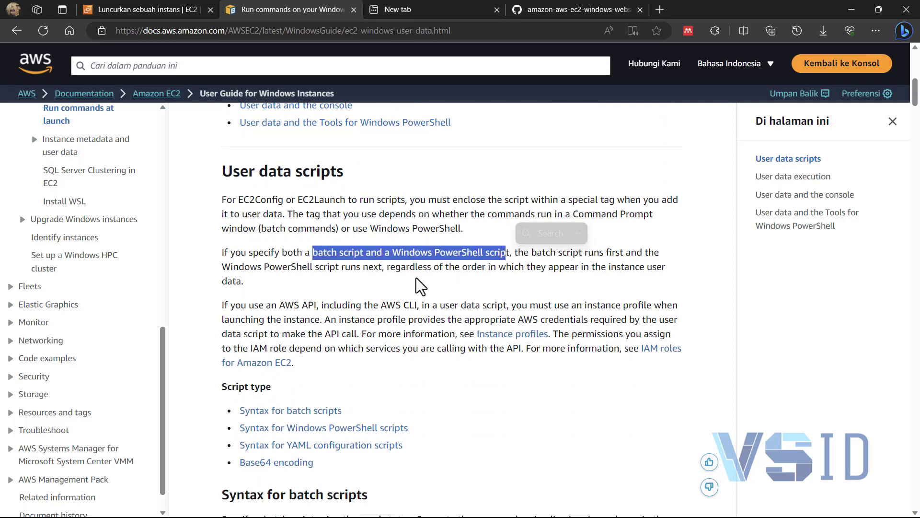
pyautogui.scroll(-10, 417, 284)
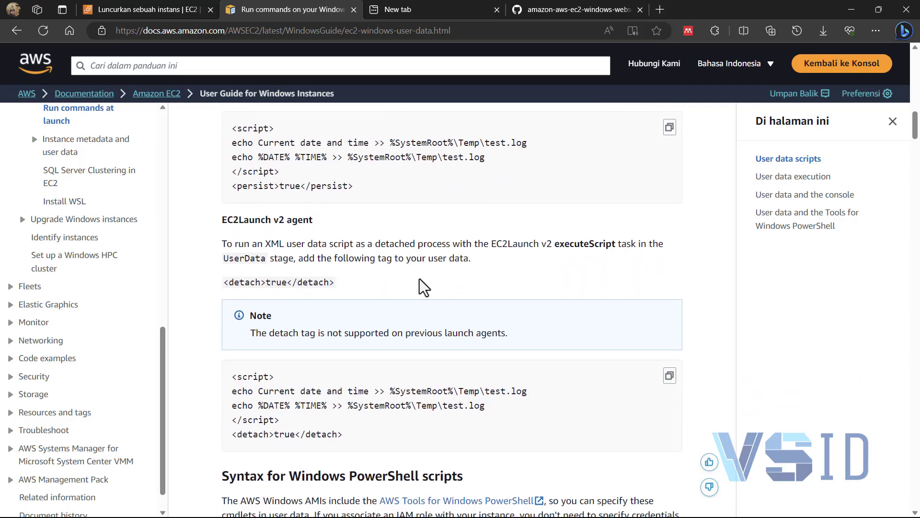
pyautogui.scroll(1, 452, 309)
pyautogui.scroll(3, 452, 309)
pyautogui.scroll(-2, 451, 307)
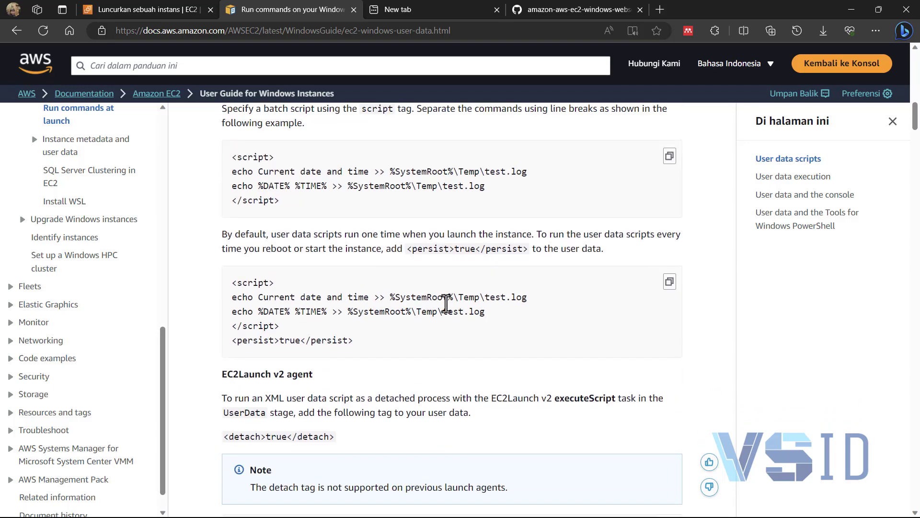
# - Read the guide's sections on PowerShell and YAML script syntax, Base64 encoding and user data execution logs
pyautogui.scroll(-10, 443, 301)
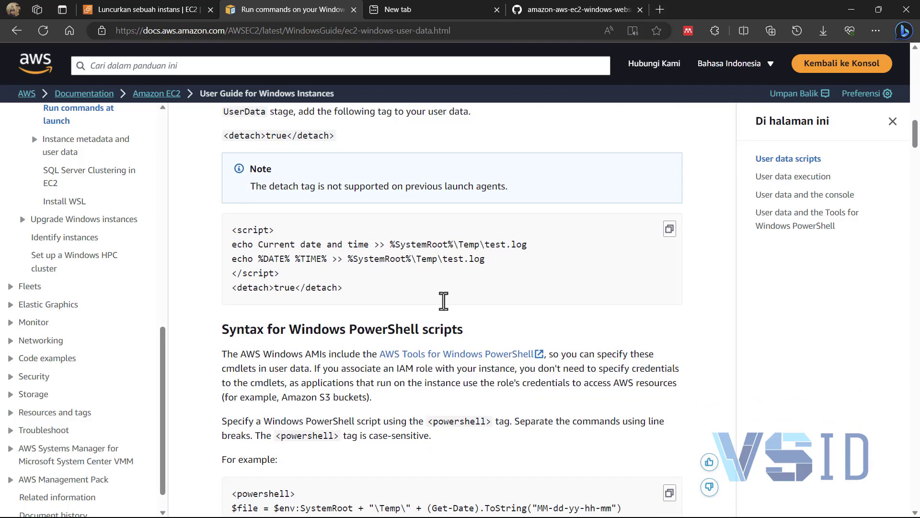
pyautogui.scroll(-3, 444, 301)
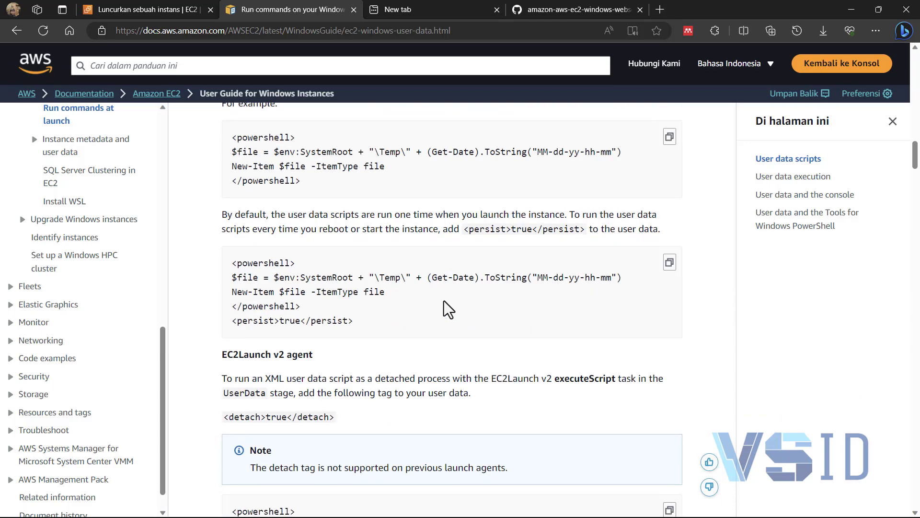
pyautogui.scroll(-3, 444, 301)
pyautogui.scroll(-4, 444, 301)
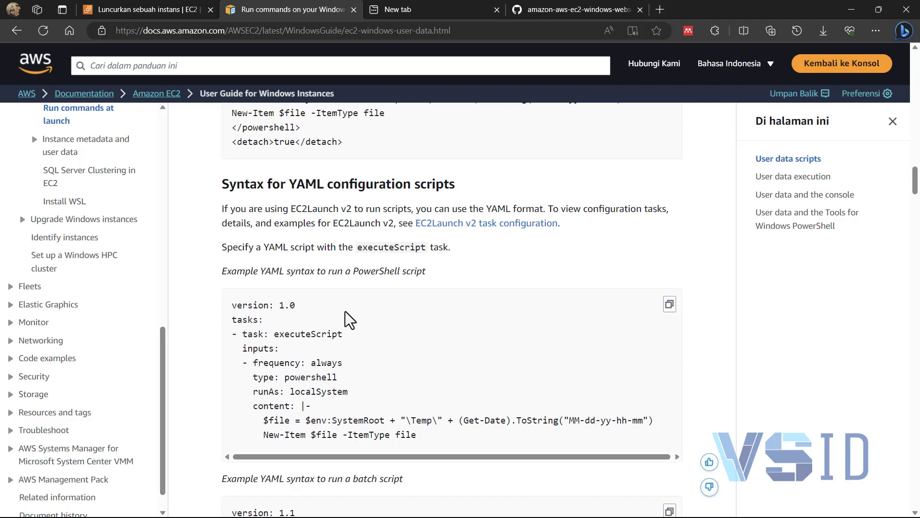
pyautogui.scroll(-10, 358, 306)
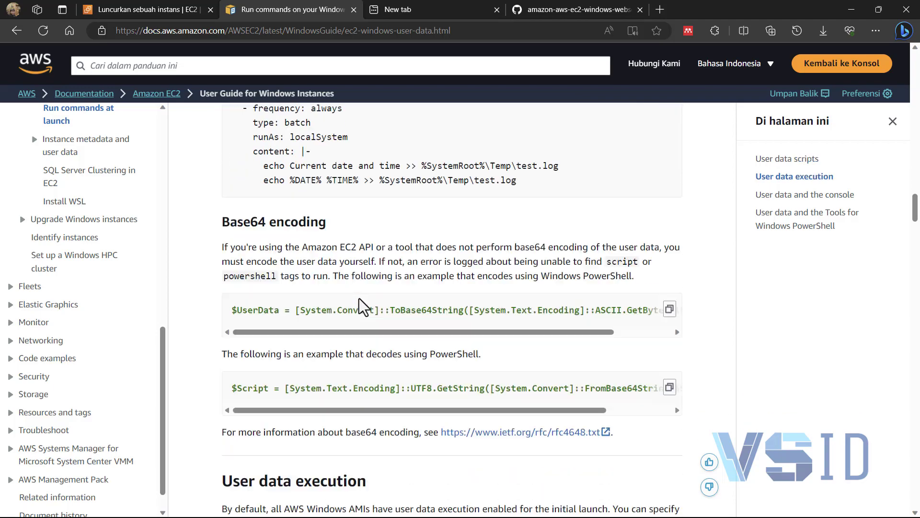
pyautogui.scroll(-11, 359, 306)
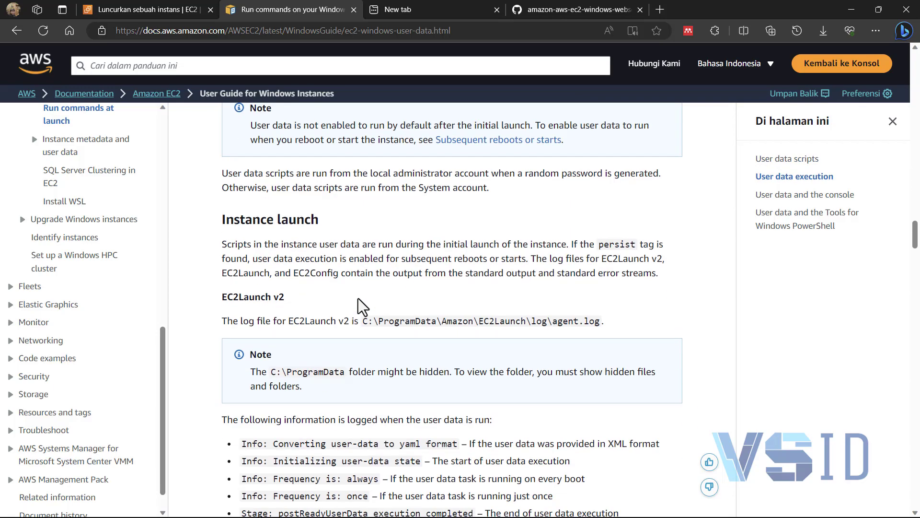
pyautogui.scroll(-6, 361, 304)
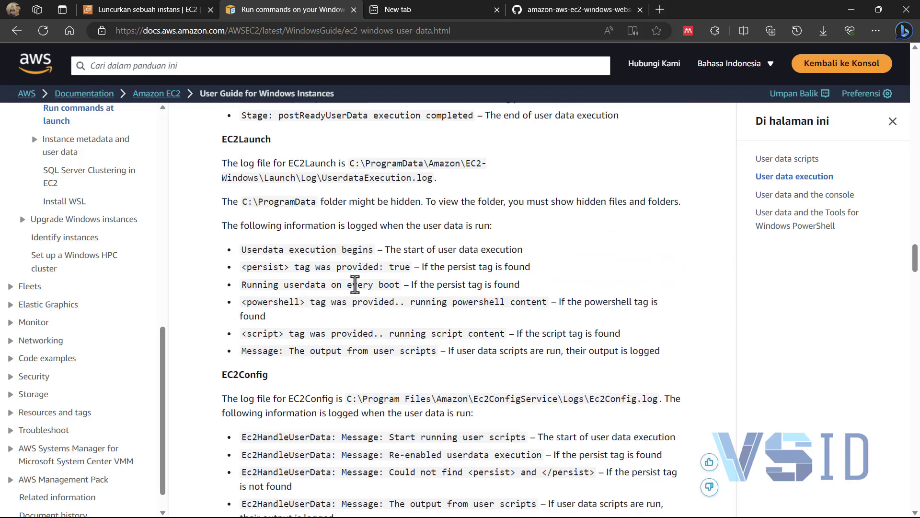
# - Copy the user-data PowerShell script from the amazon-aws-ec2-windows-webserver GitHub repository and paste it into the instance's user data field
pyautogui.click(551, 10)
pyautogui.scroll(-5, 360, 332)
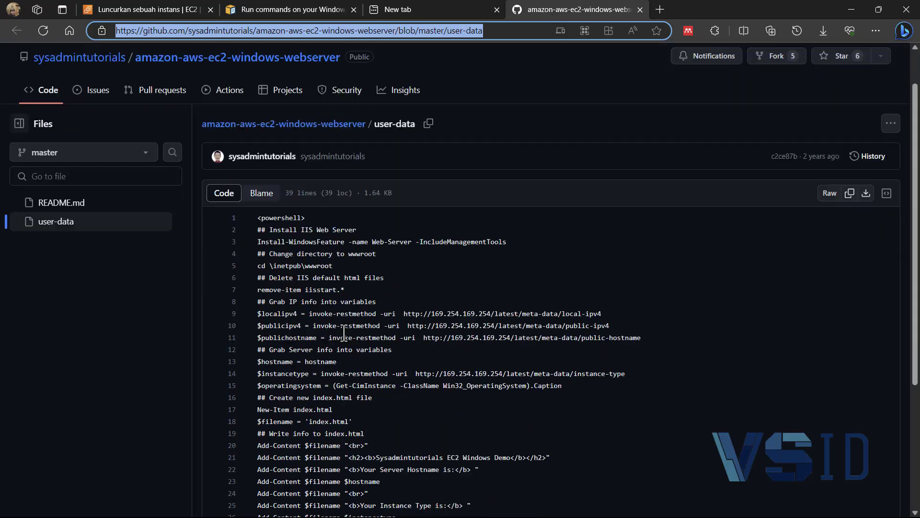
pyautogui.scroll(4, 343, 334)
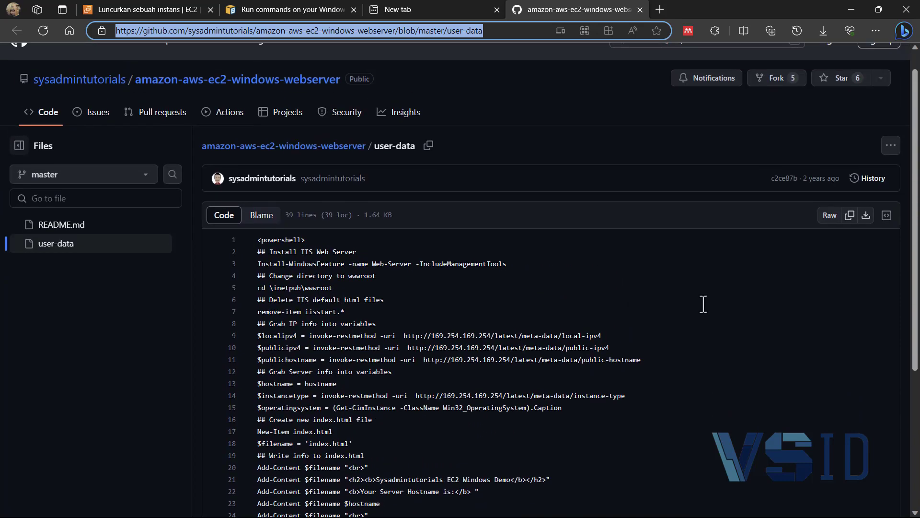
pyautogui.click(849, 218)
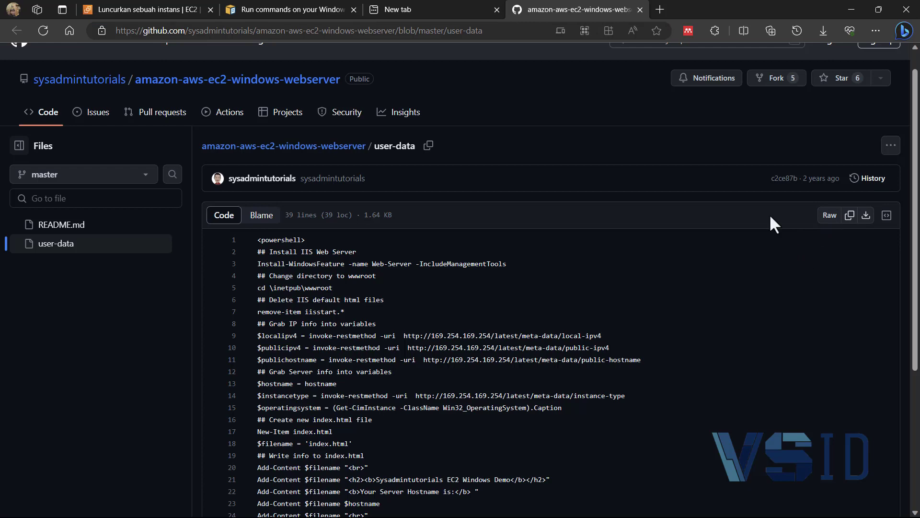
pyautogui.click(149, 10)
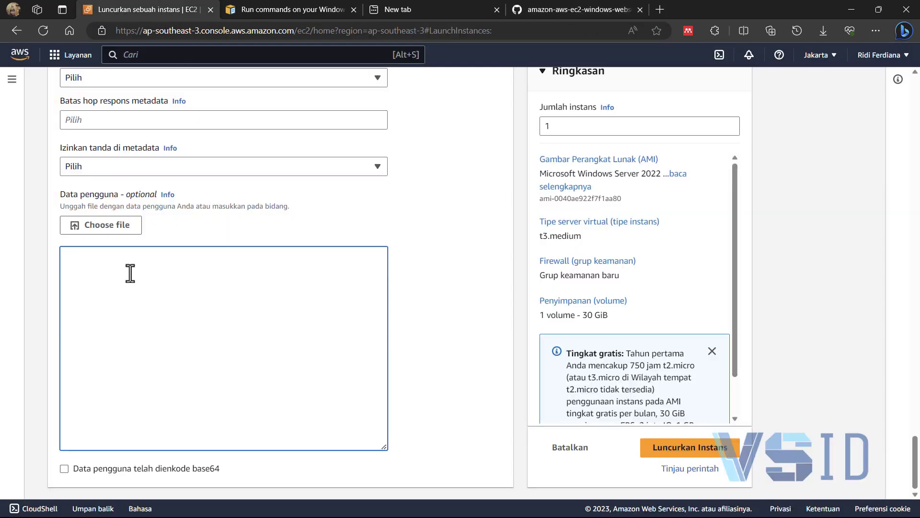
pyautogui.hotkey('ctrl', 'v')
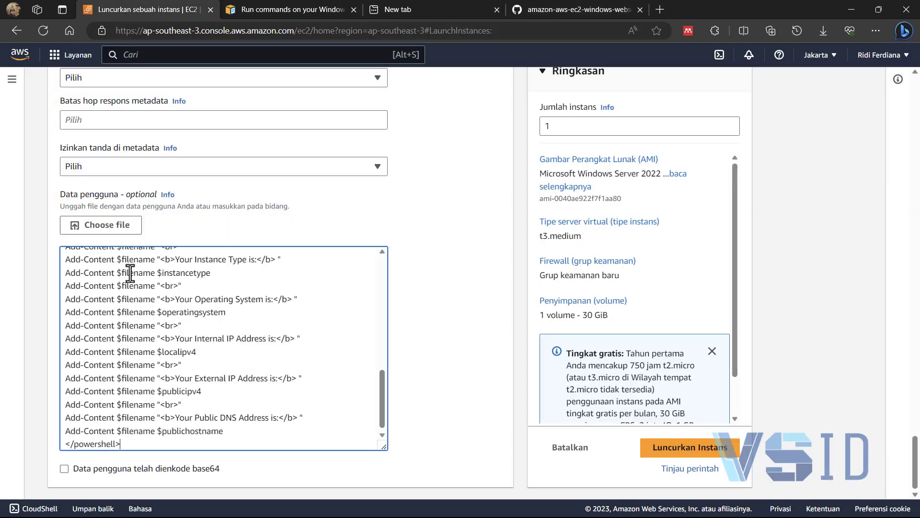
# - Review the pasted user data script, from the IIS installation commands to the index.html content lines
pyautogui.scroll(4, 259, 350)
pyautogui.scroll(8, 253, 351)
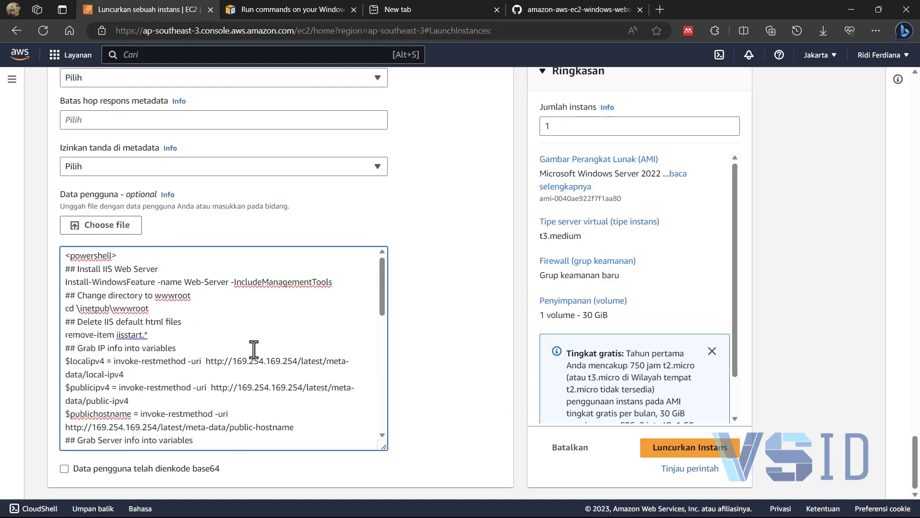
pyautogui.scroll(-5, 252, 347)
pyautogui.scroll(-3, 365, 320)
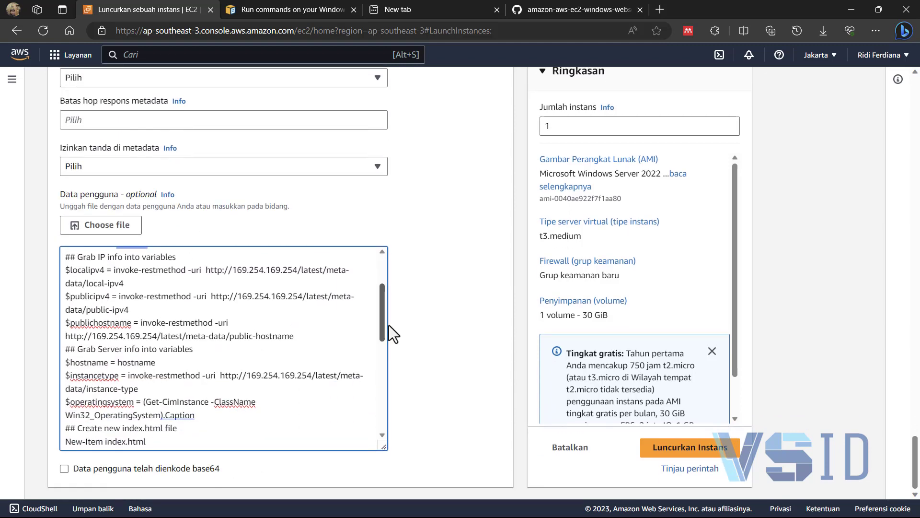
pyautogui.scroll(-8, 335, 389)
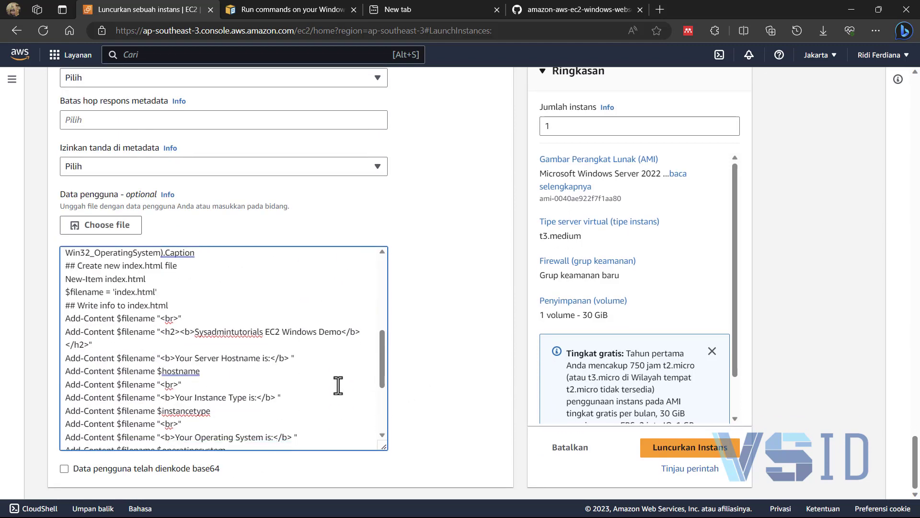
pyautogui.scroll(6, 328, 385)
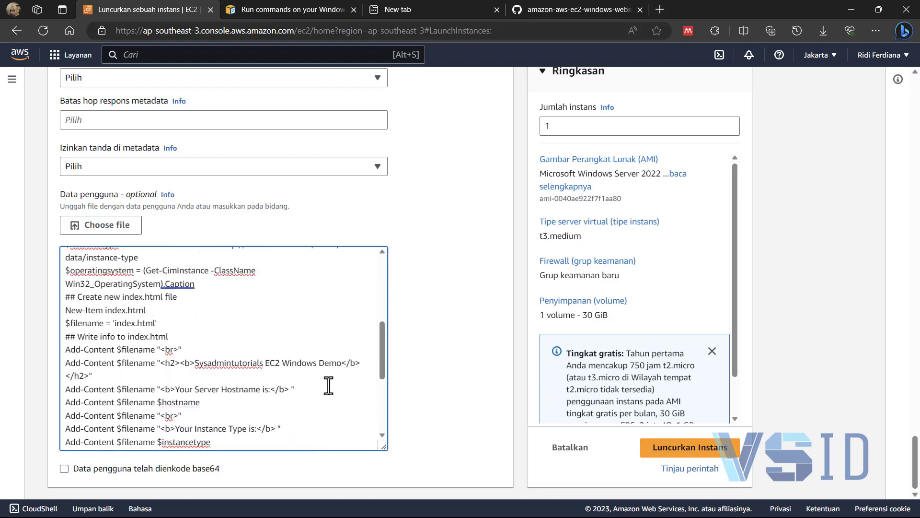
pyautogui.scroll(4, 329, 385)
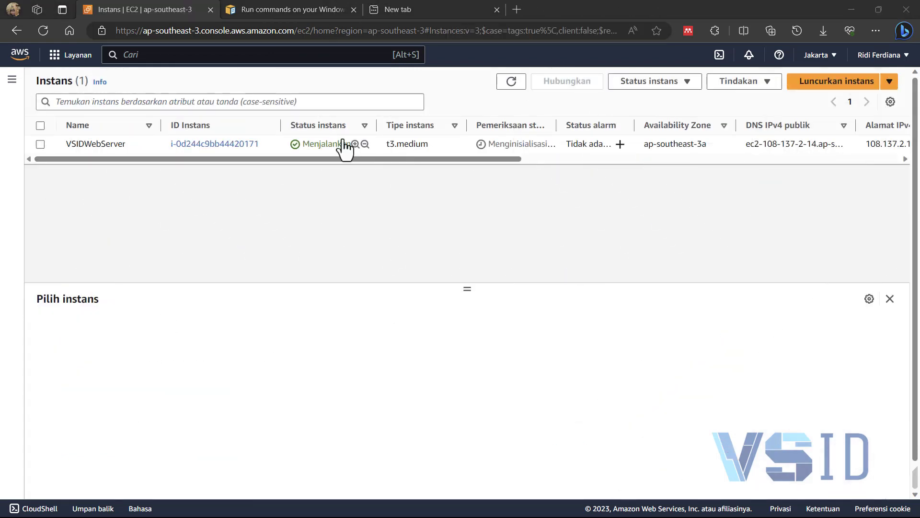
# - Widen the Pemeriksaan status column in the instance list to fit its full heading
pyautogui.moveTo(168, 159); pyautogui.dragTo(216, 154)
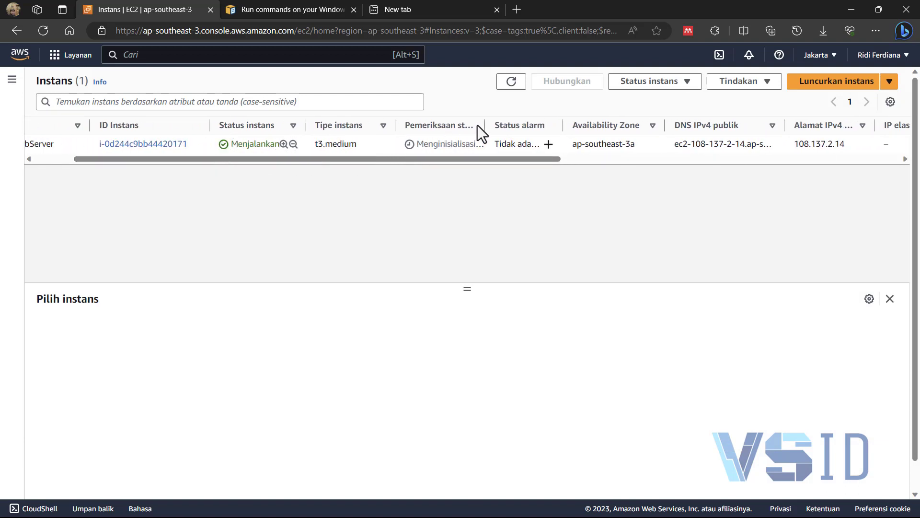
pyautogui.moveTo(486, 122)
pyautogui.mouseDown()
pyautogui.moveTo(511, 125)
pyautogui.moveTo(499, 124)
pyautogui.mouseUp()
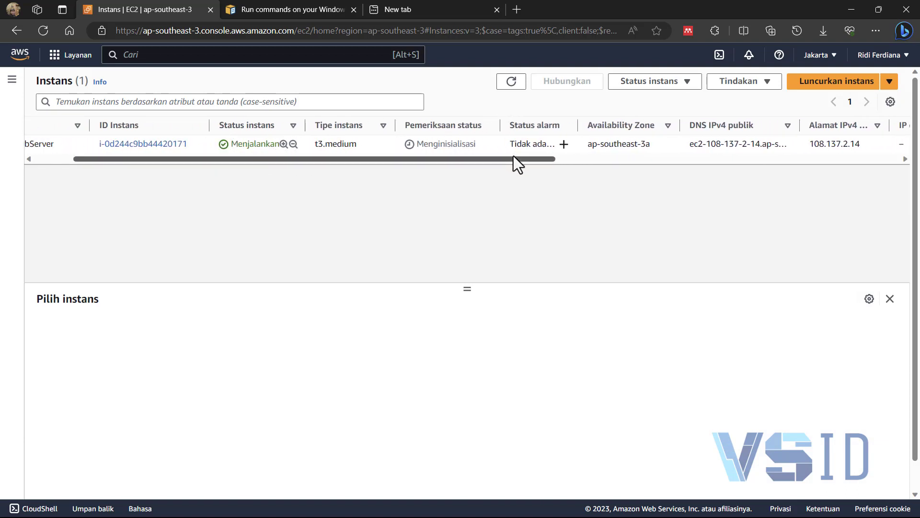
pyautogui.moveTo(516, 158); pyautogui.dragTo(666, 149)
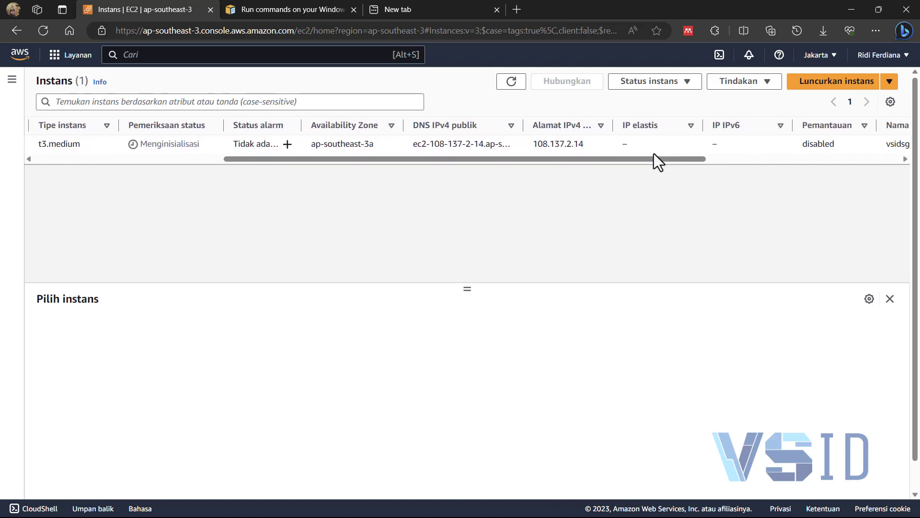
# - Select the VSIDWebServer instance and examine its details, including its public and private IPv4 addresses and DNS names
pyautogui.doubleClick(470, 147)
pyautogui.moveTo(550, 145); pyautogui.dragTo(553, 145)
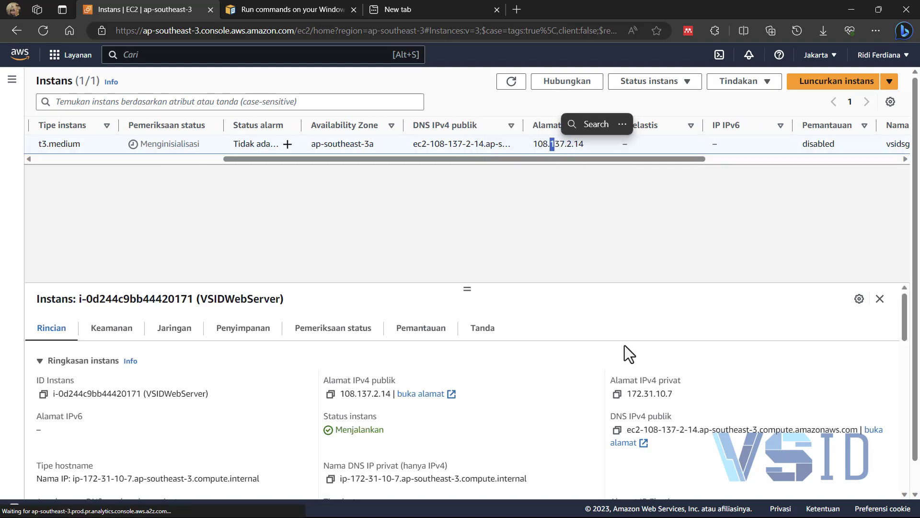
pyautogui.scroll(-1, 594, 379)
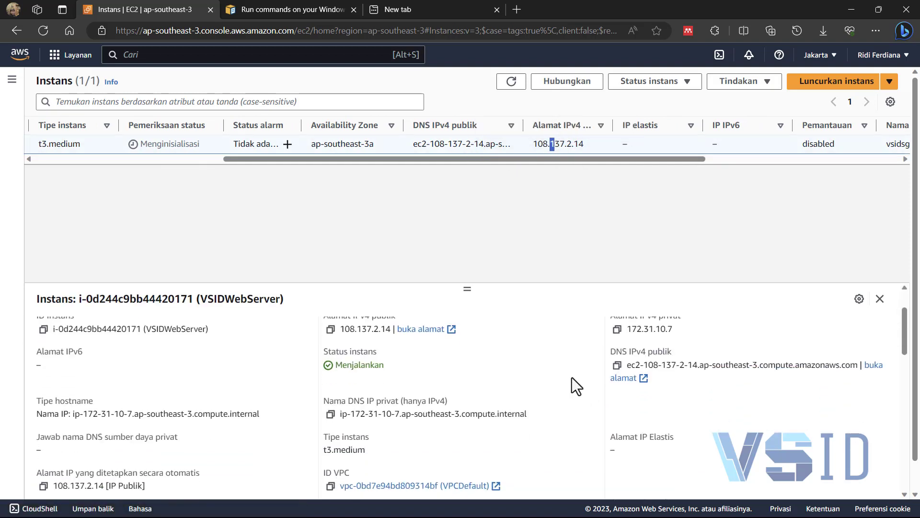
pyautogui.scroll(1, 571, 378)
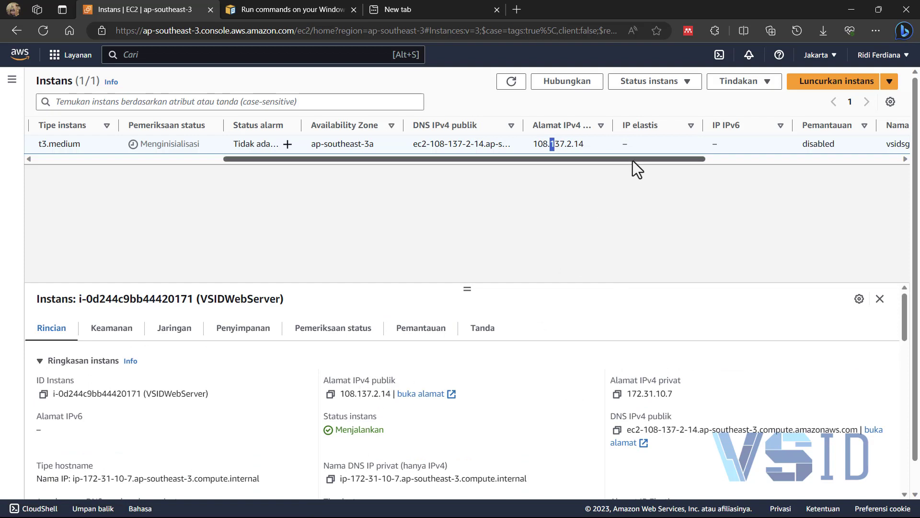
pyautogui.moveTo(632, 160); pyautogui.dragTo(522, 158)
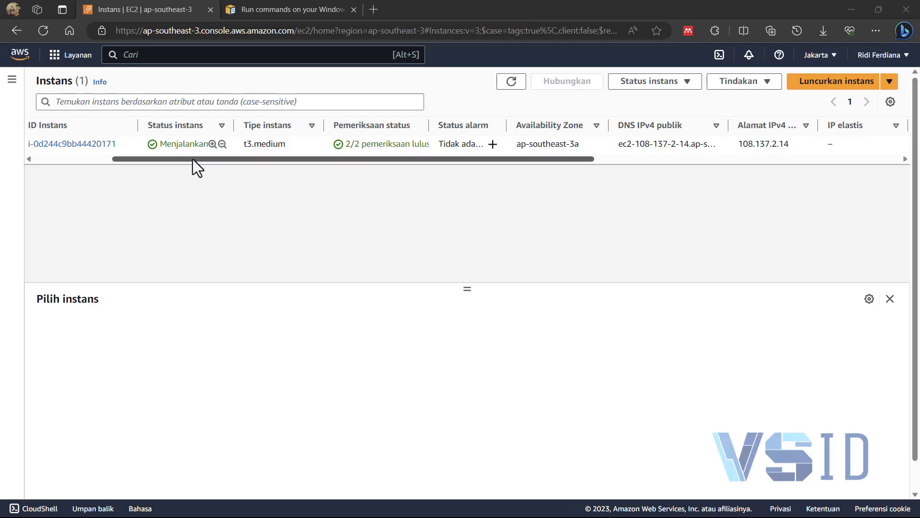
# - Select VSIDWebServer, open its public IPv4 address in a new browser tab, and return to the instance list
pyautogui.moveTo(192, 159); pyautogui.dragTo(93, 159)
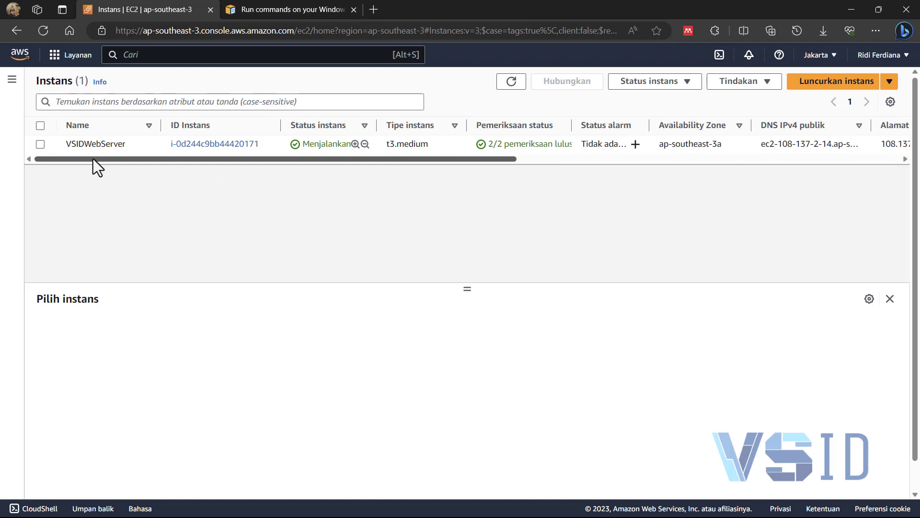
pyautogui.click(41, 144)
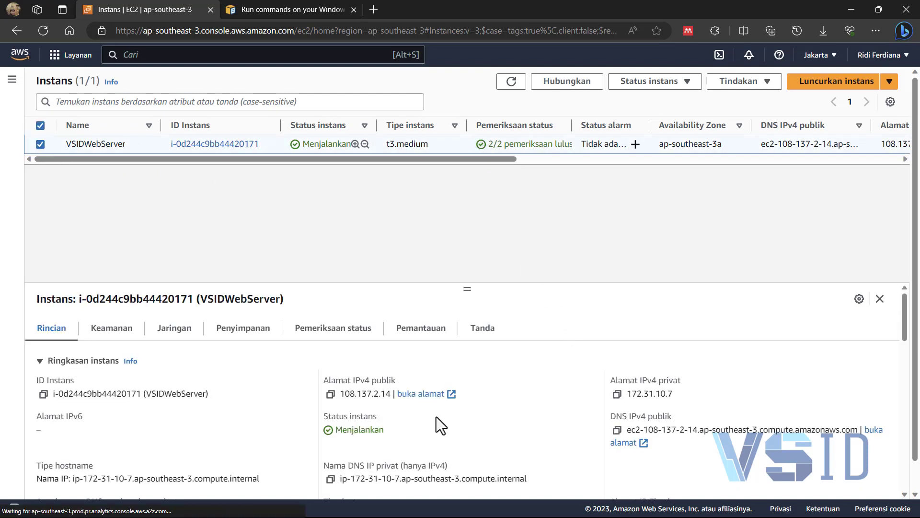
pyautogui.scroll(-1, 240, 426)
pyautogui.scroll(1, 269, 428)
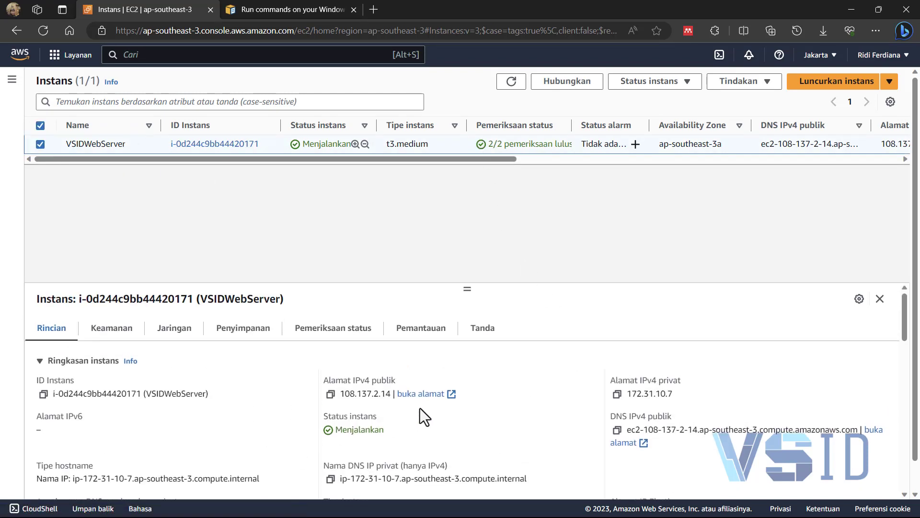
pyautogui.click(422, 394)
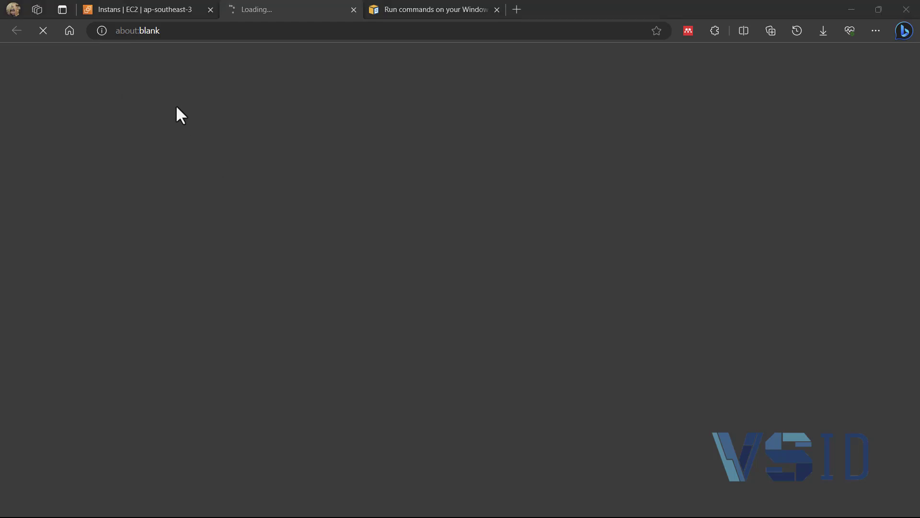
pyautogui.click(156, 9)
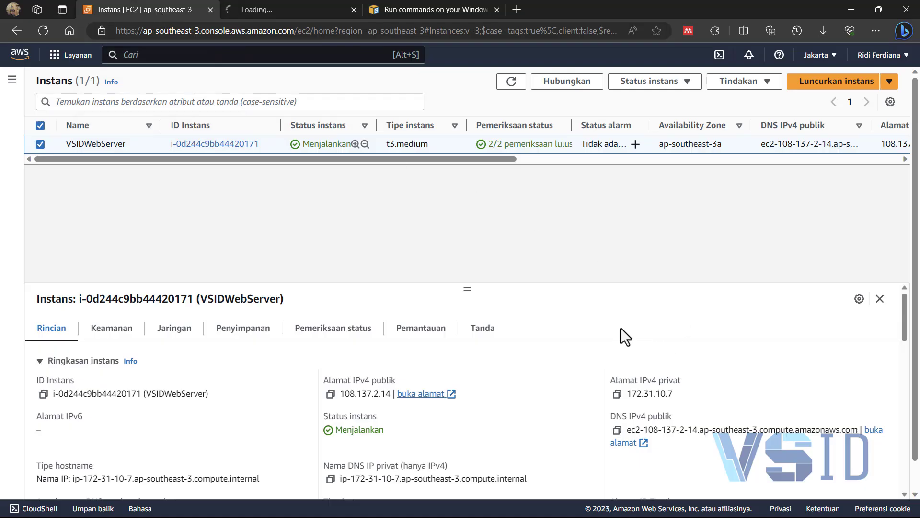
# - Open the connection options for the VSIDWebServer instance and choose the RDP client method
pyautogui.scroll(-1, 620, 328)
pyautogui.scroll(1, 620, 329)
pyautogui.click(744, 86)
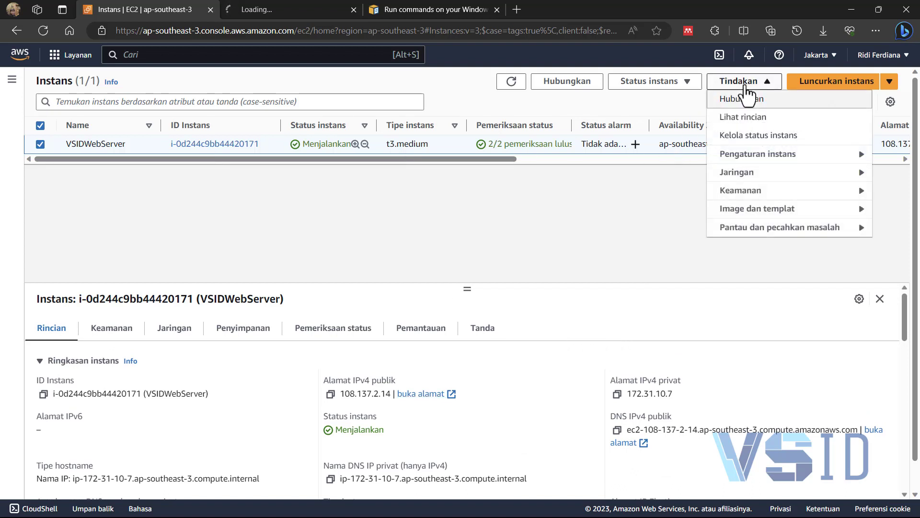
pyautogui.click(587, 84)
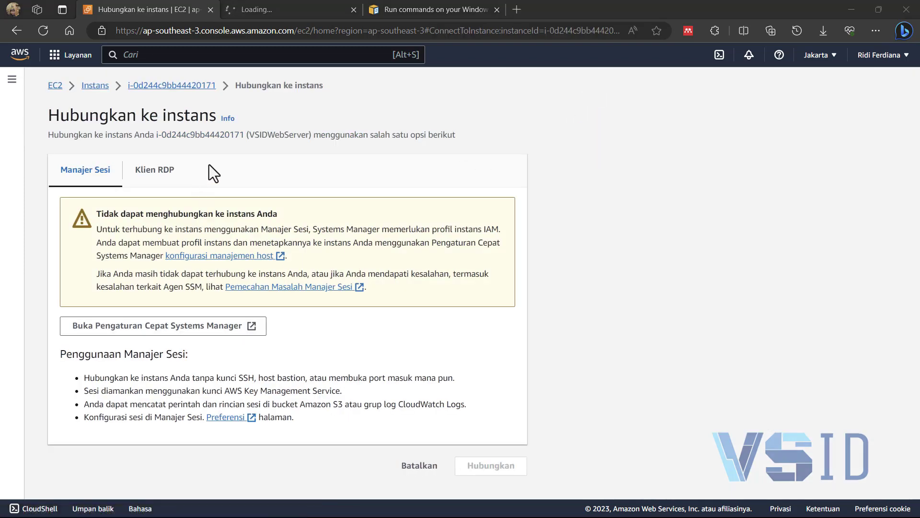
pyautogui.click(152, 180)
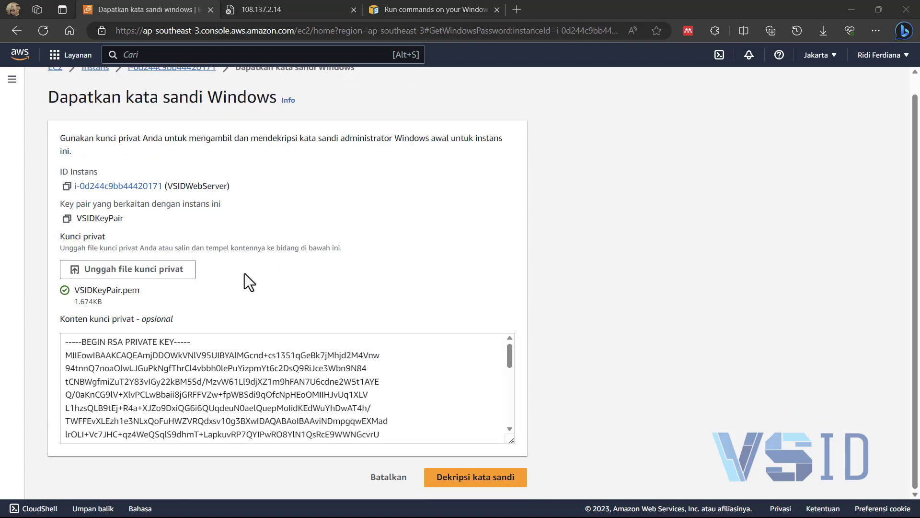
# - Check the VSIDKeyPair.pem private key content through to its end line and decrypt the Windows administrator password
pyautogui.scroll(1, 250, 271)
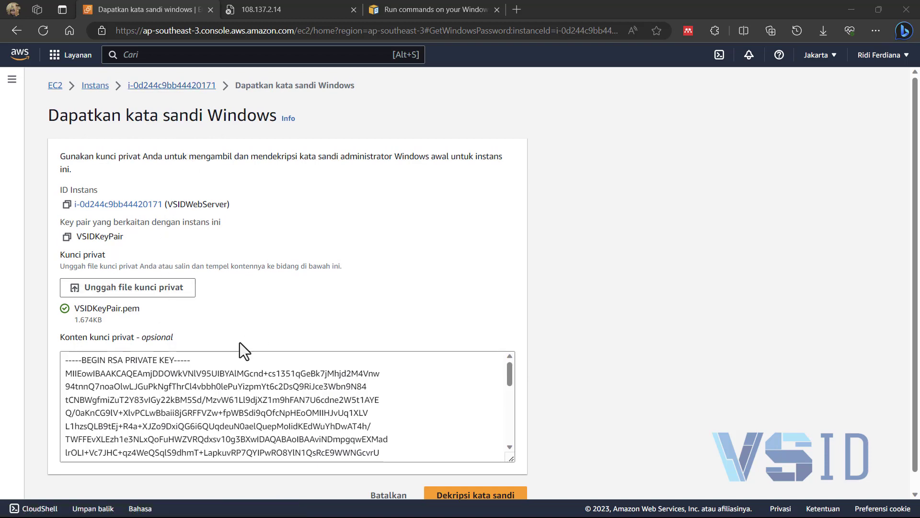
pyautogui.scroll(-1, 240, 349)
pyautogui.scroll(-6, 204, 361)
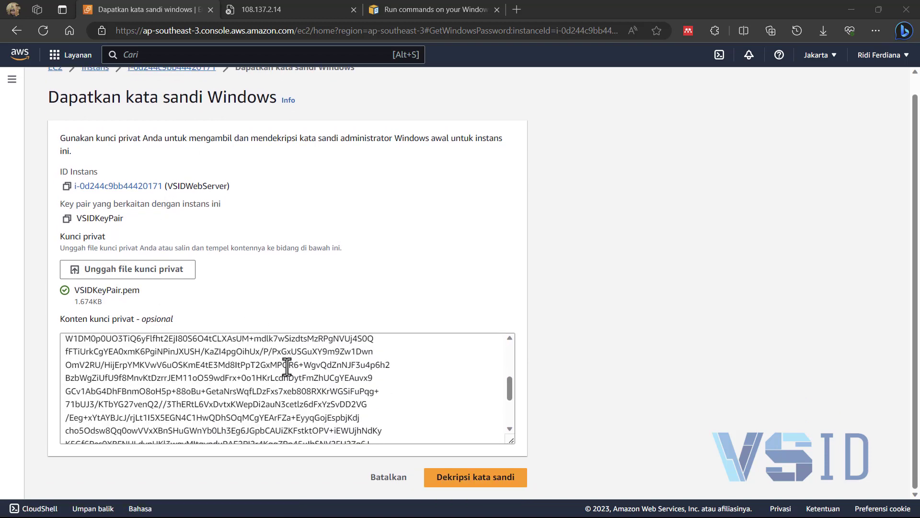
pyautogui.click(473, 474)
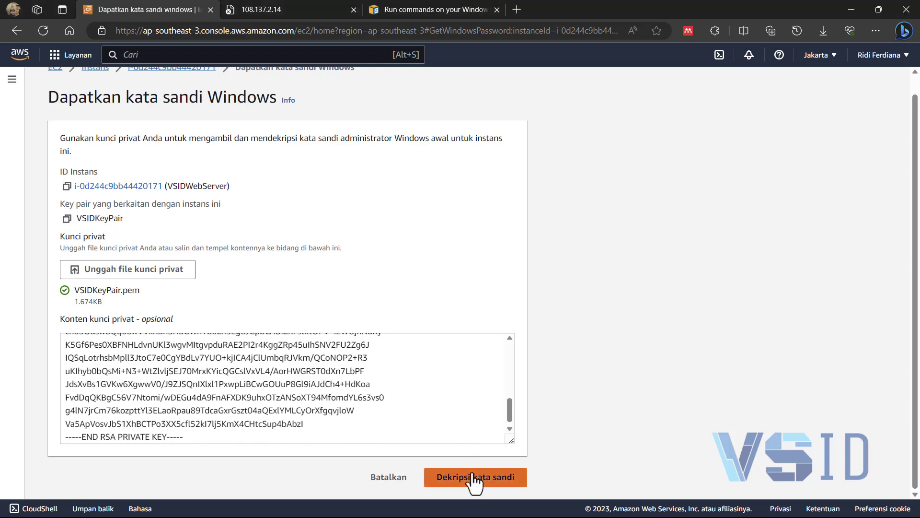
pyautogui.scroll(-2, 261, 333)
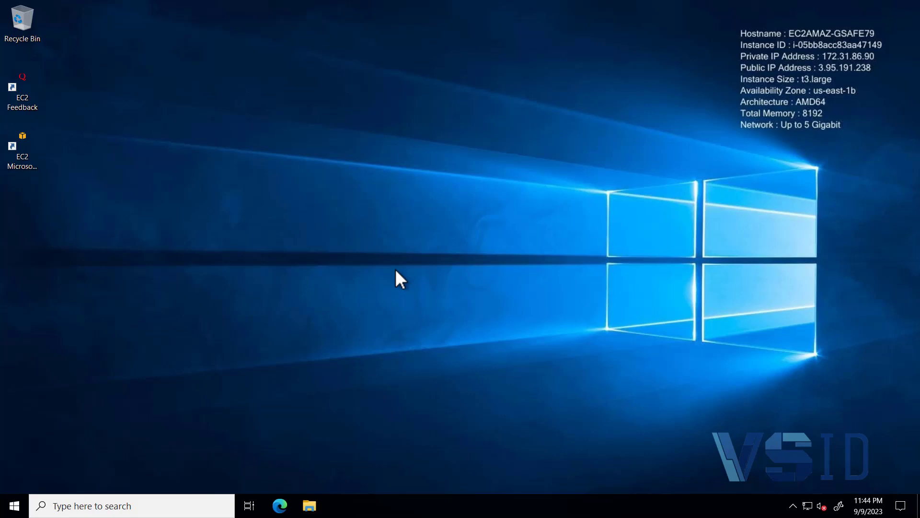
# - Search for Internet Information Services (IIS) Manager on the remote server and launch it
pyautogui.click(14, 506)
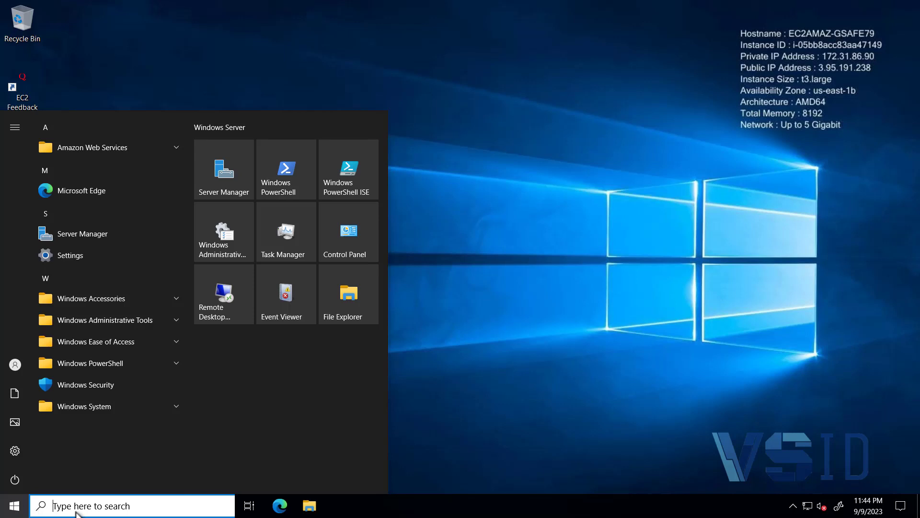
pyautogui.click(114, 506)
pyautogui.write('in')
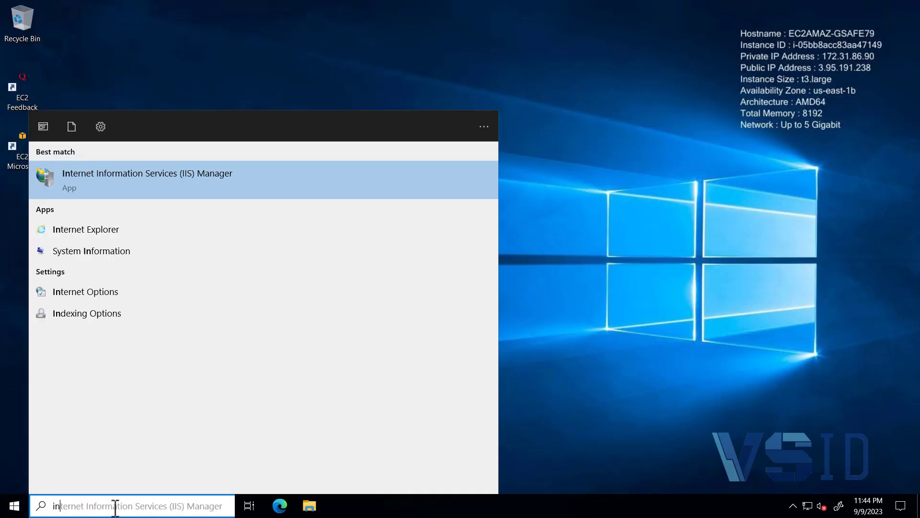
pyautogui.click(116, 185)
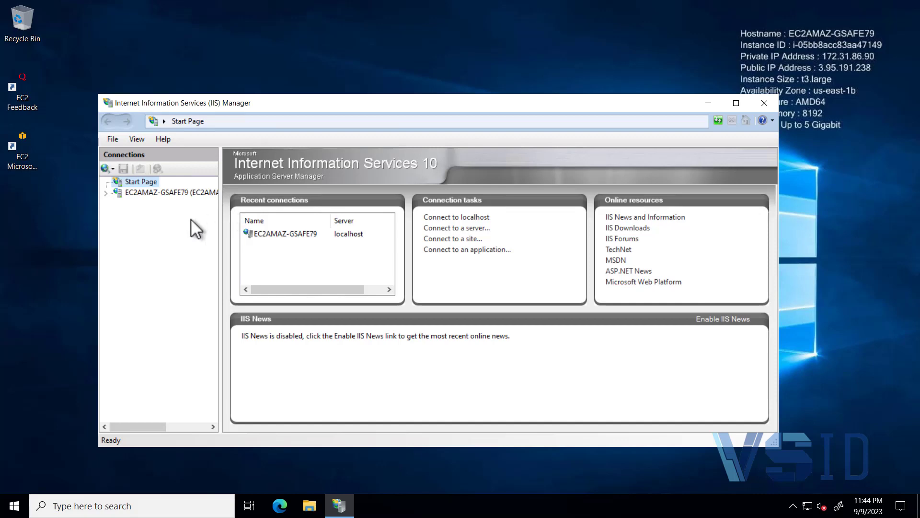
# - Expand the server's Sites node in the Connections tree and select Default Web Site
pyautogui.click(159, 195)
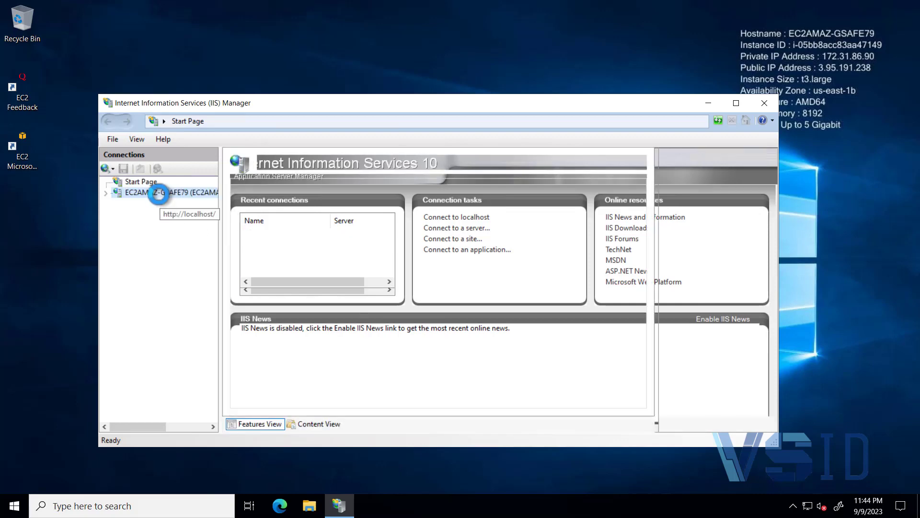
pyautogui.click(107, 194)
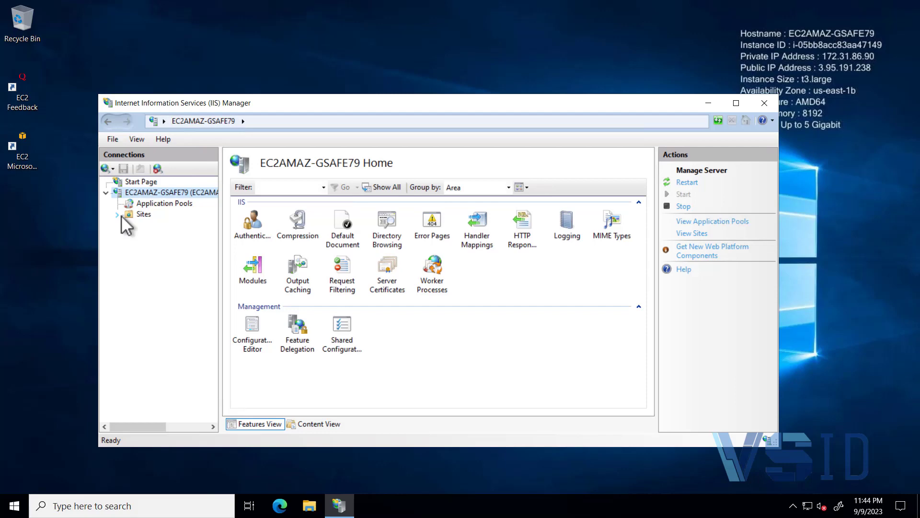
pyautogui.click(117, 215)
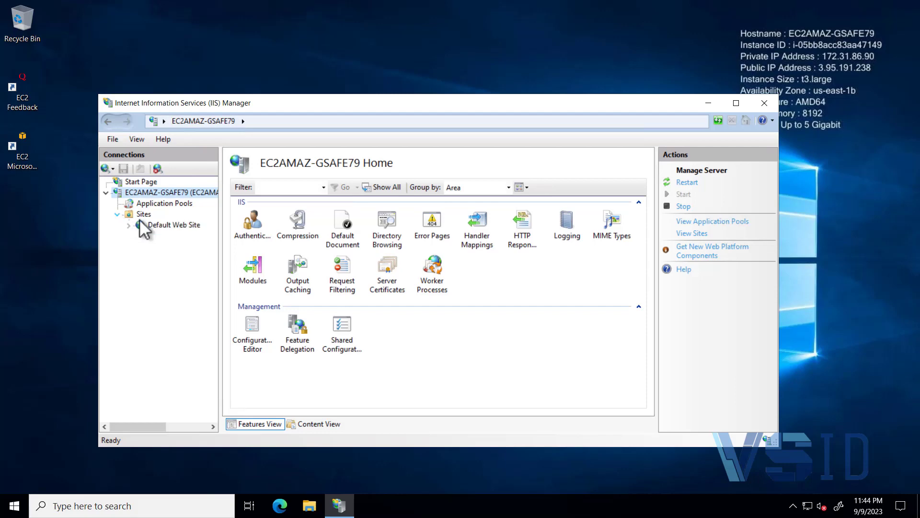
pyautogui.click(185, 226)
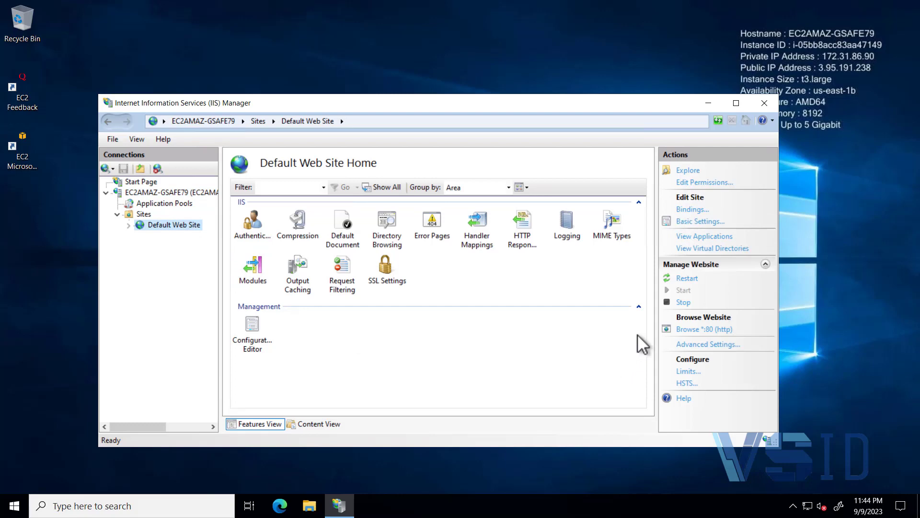
# - Browse Default Web Site on *:80 (http) and move the IIS Manager window clear of the localhost page text
pyautogui.click(698, 329)
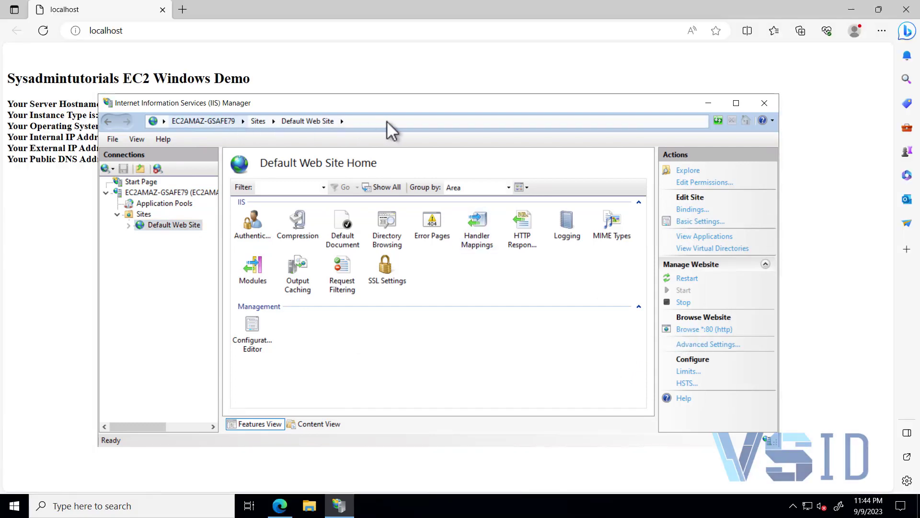
pyautogui.moveTo(428, 103); pyautogui.dragTo(480, 172)
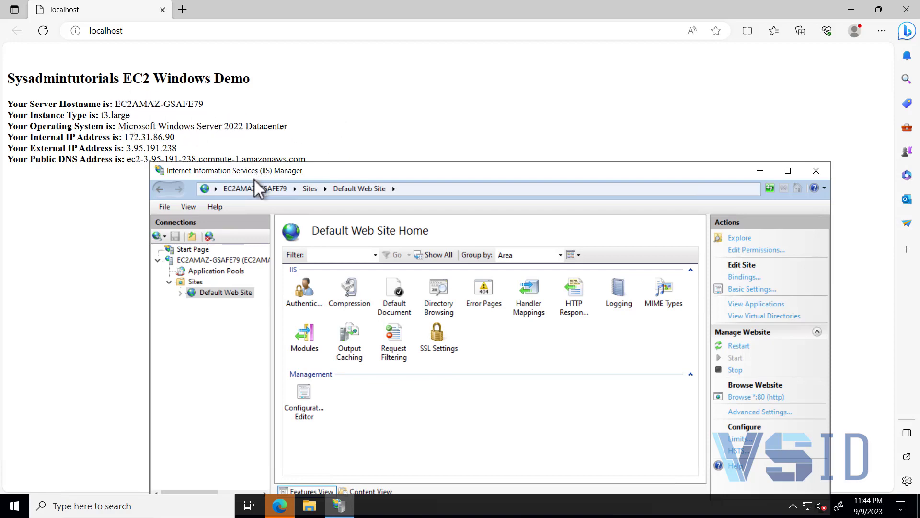
pyautogui.moveTo(346, 173); pyautogui.dragTo(334, 177)
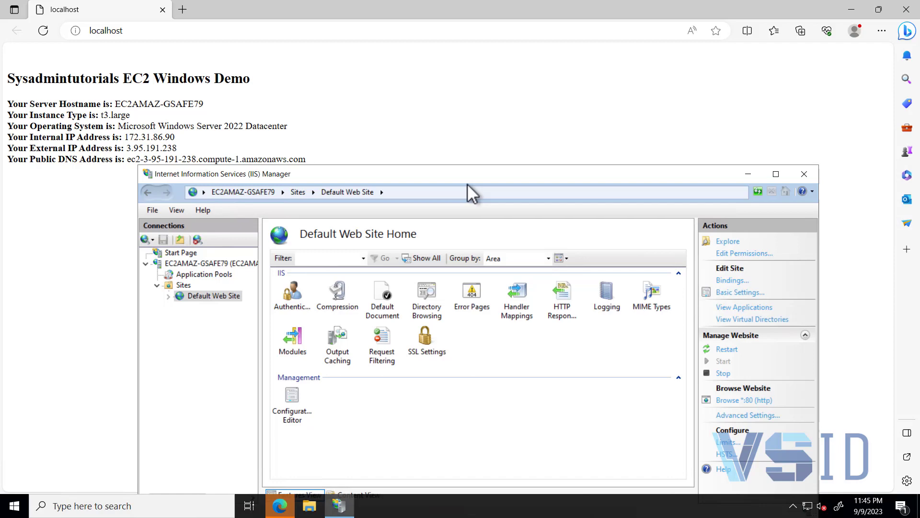
# - Copy the instance's public IPv4 DNS name from the EC2 console, and bring IIS Manager back into view in the full-screen remote session
pyautogui.click(336, 11)
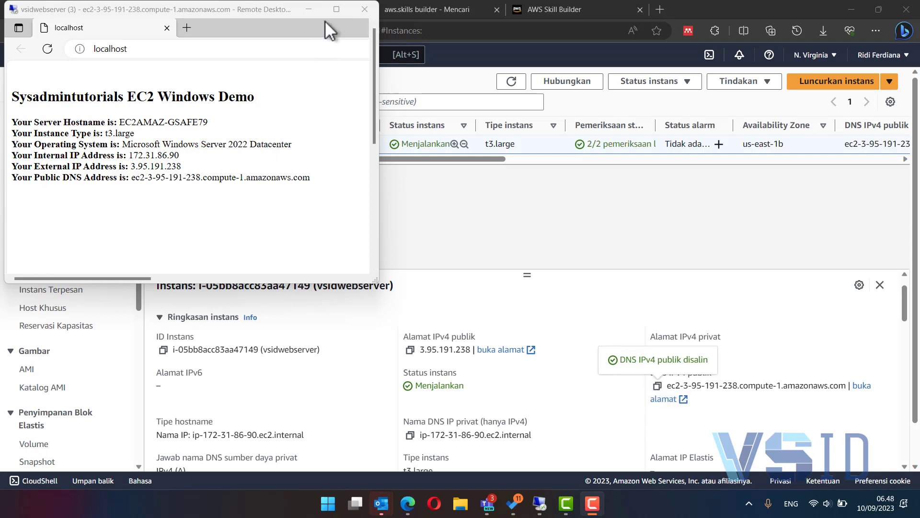
pyautogui.click(336, 9)
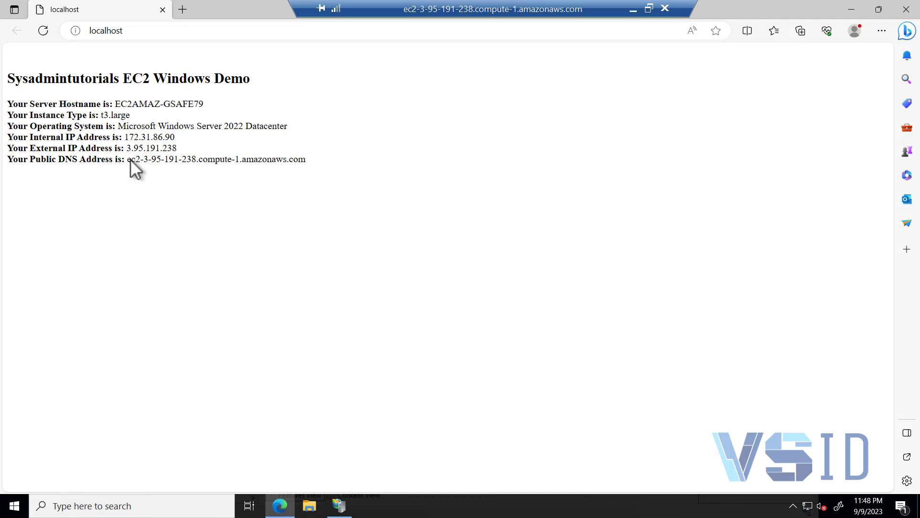
pyautogui.click(339, 506)
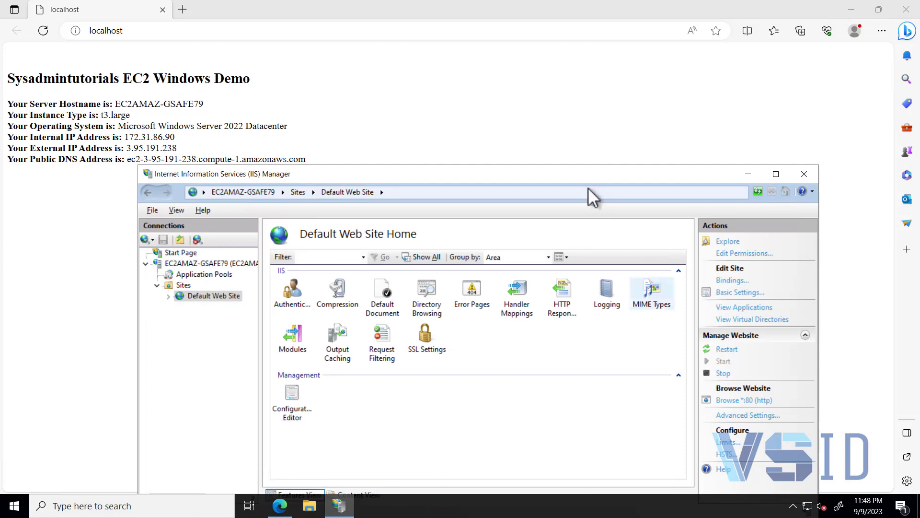
pyautogui.moveTo(582, 174); pyautogui.dragTo(576, 124)
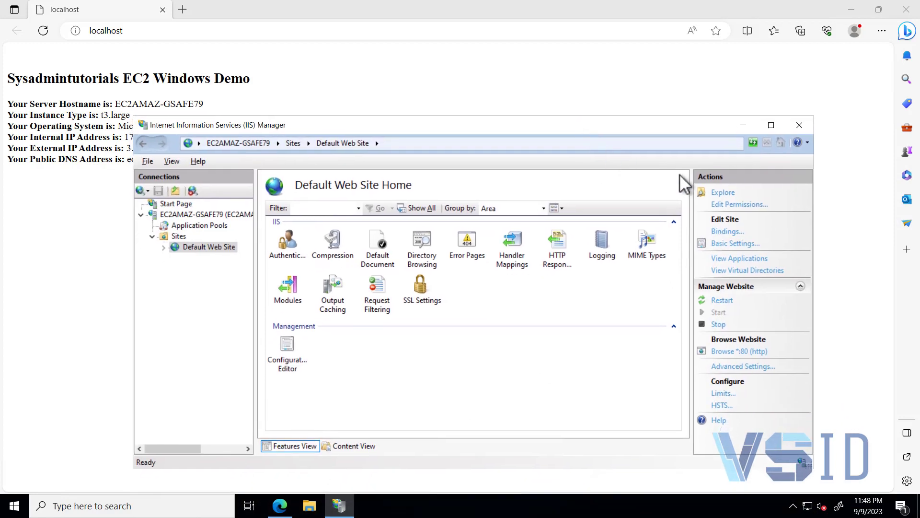
# - Add an http binding to Default Web Site for all unassigned addresses, port 80, with host name ec2-3-95-191-238.compute-1.amazonaws.com
pyautogui.click(728, 232)
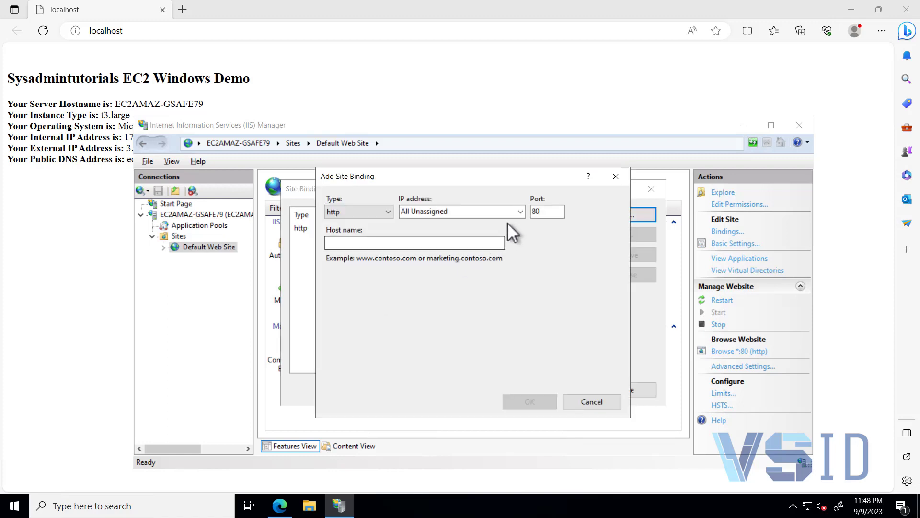
pyautogui.click(520, 211)
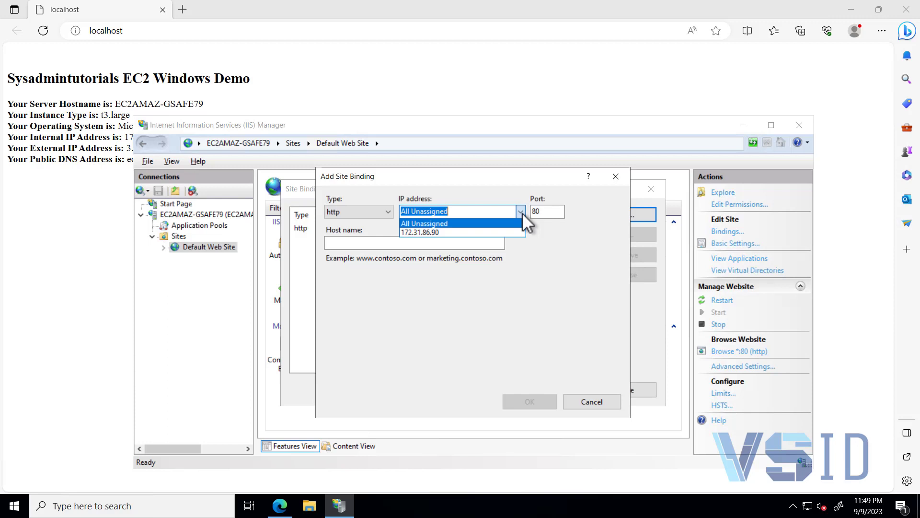
pyautogui.click(522, 212)
pyautogui.click(439, 244)
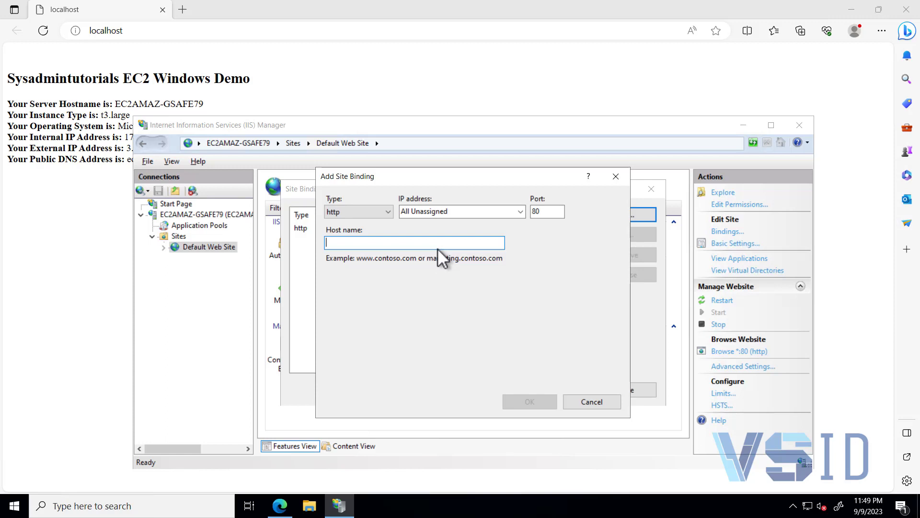
pyautogui.write('ec2-3-95-191-238.compute-1.amazonaws.com')
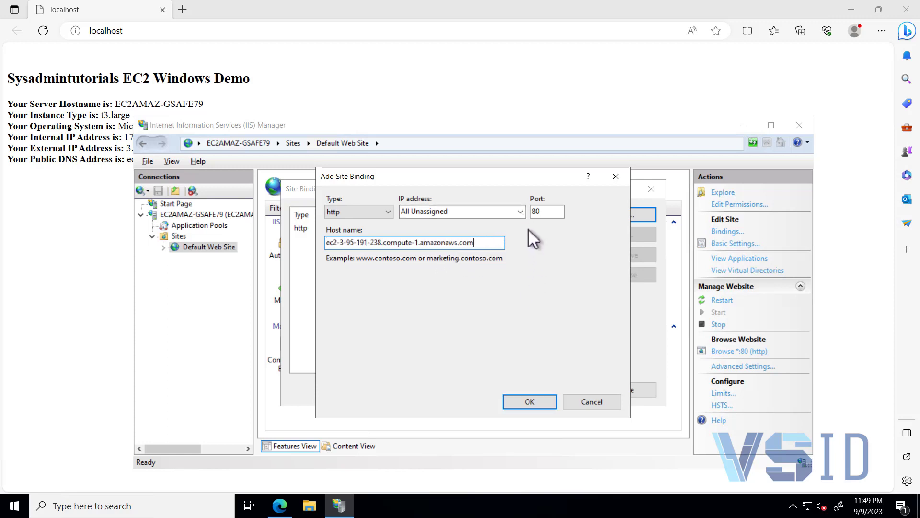
pyautogui.click(531, 402)
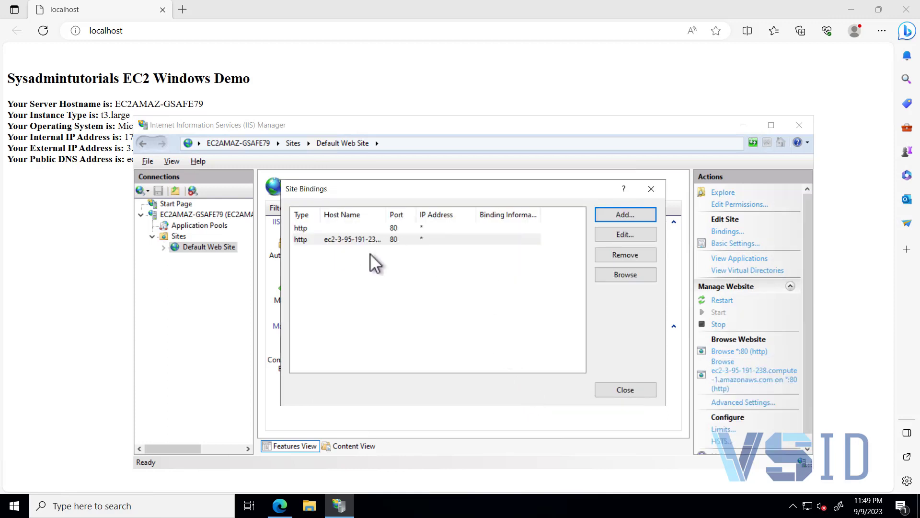
pyautogui.click(629, 392)
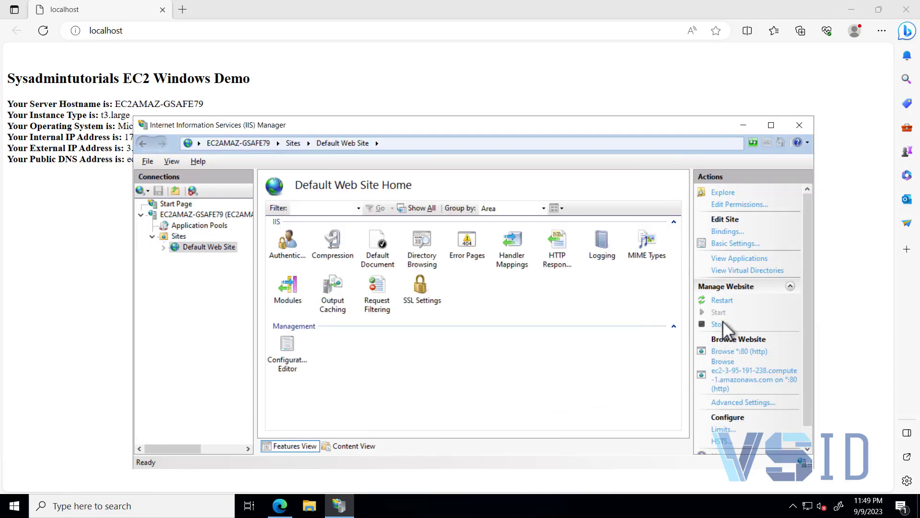
# - Restart Default Web Site, browse its ec2-3-95-191-238.compute-1.amazonaws.com binding on port 80, and reload the page
pyautogui.click(721, 301)
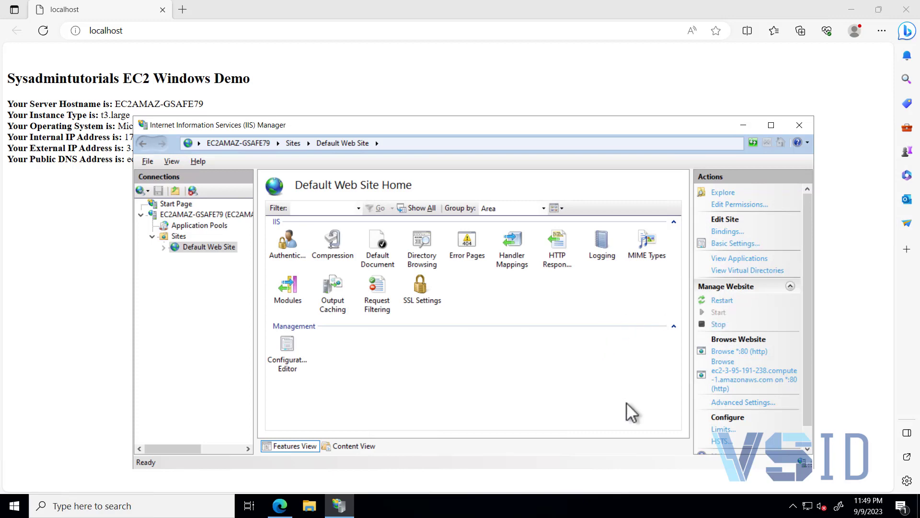
pyautogui.click(750, 376)
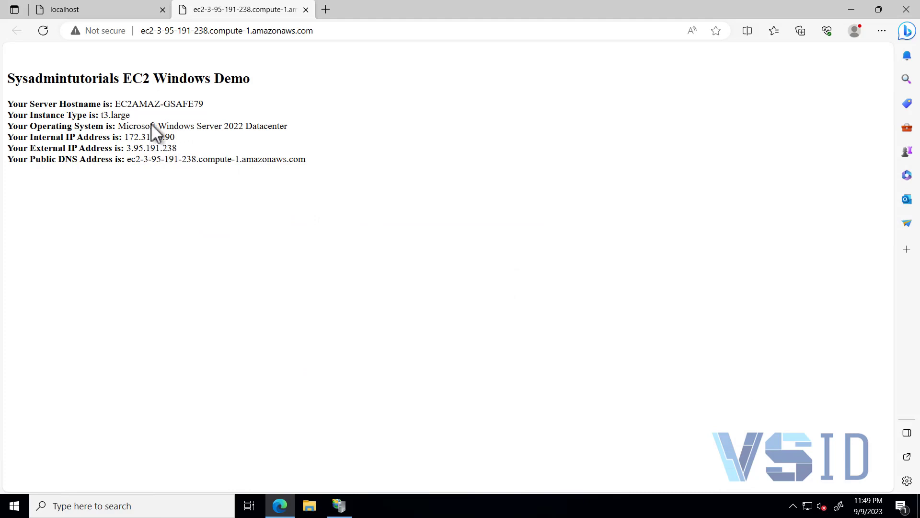
pyautogui.click(44, 30)
# - Return to the local browser from the remote session and open ec2-3-95-191-238.compute-1.amazonaws.com in a new tab
pyautogui.click(878, 10)
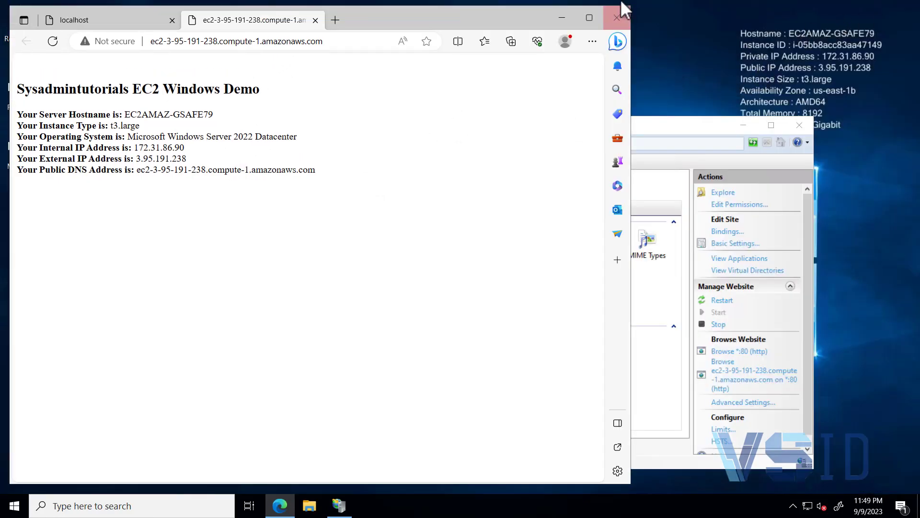
pyautogui.click(649, 5)
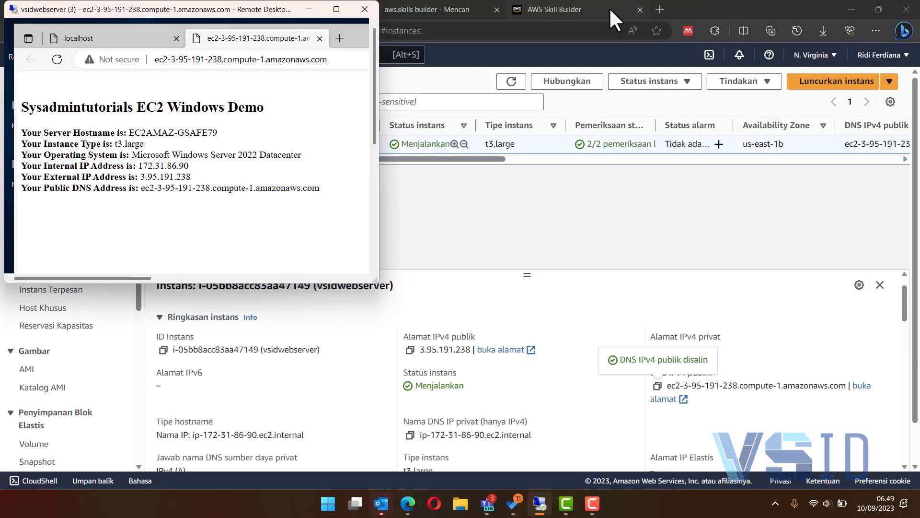
pyautogui.click(659, 8)
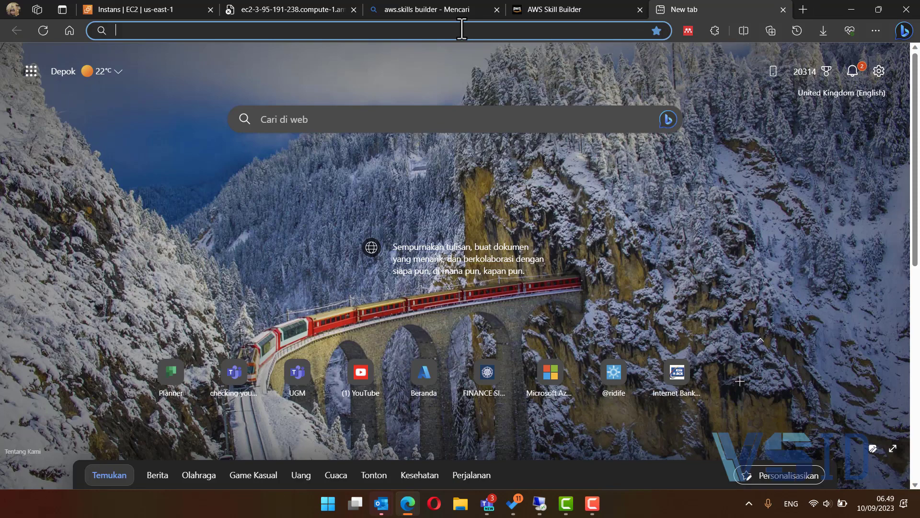
pyautogui.write('ec2-3-95-191-238.compute-1.amazonaws.com')
pyautogui.press('Return')
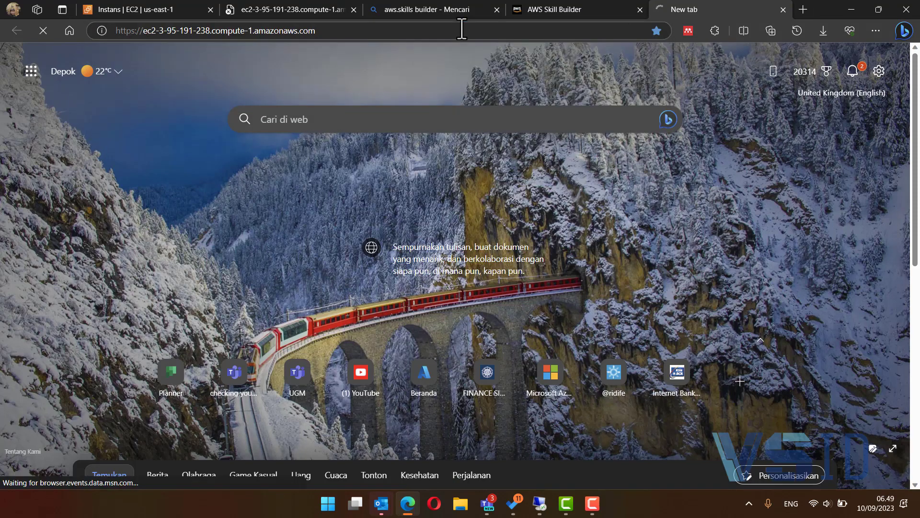